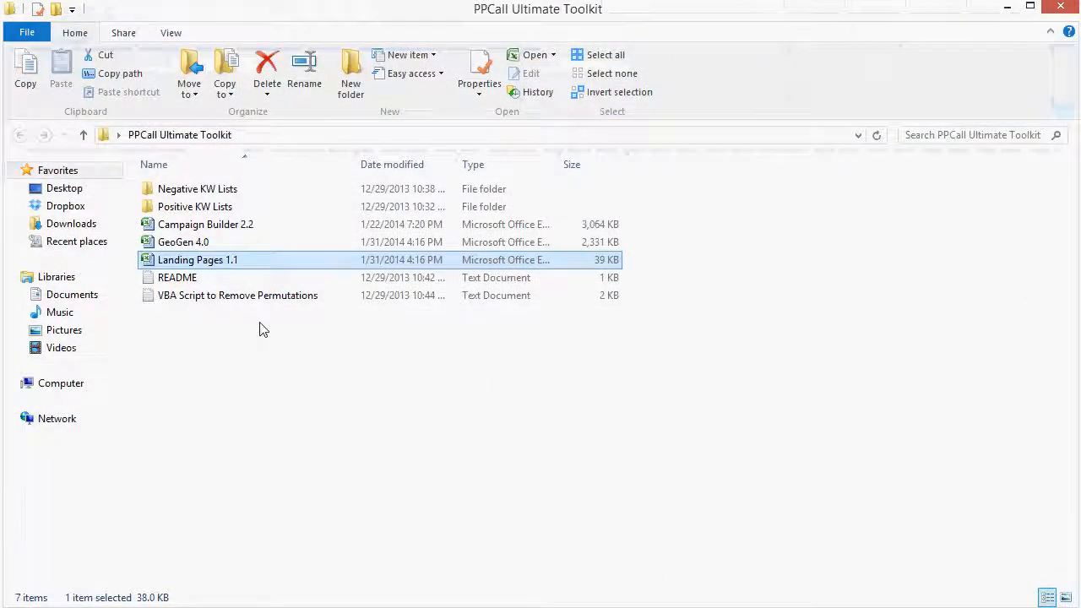
Open the 'VBA Script to Remove Permutations' text file in Notepad.
click(223, 298)
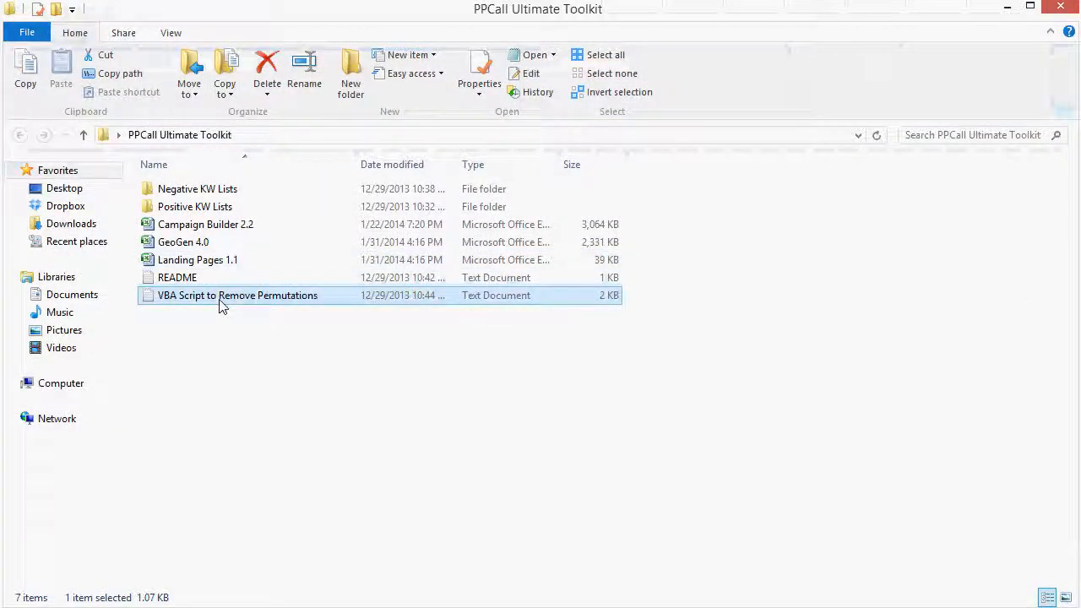
double_click(223, 298)
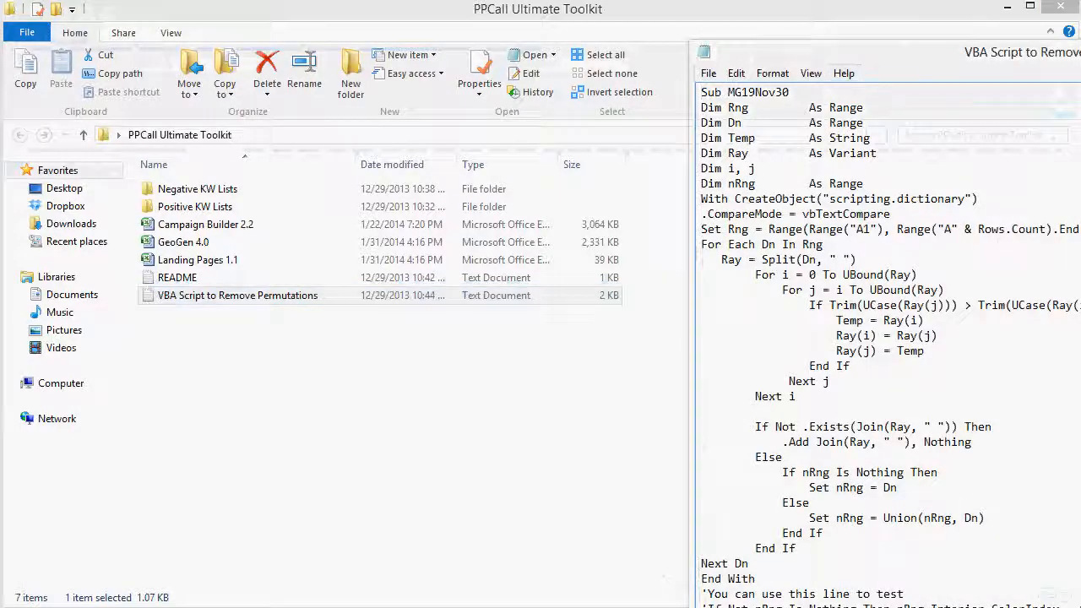
Close the Notepad script window and return to the folder.
click(623, 302)
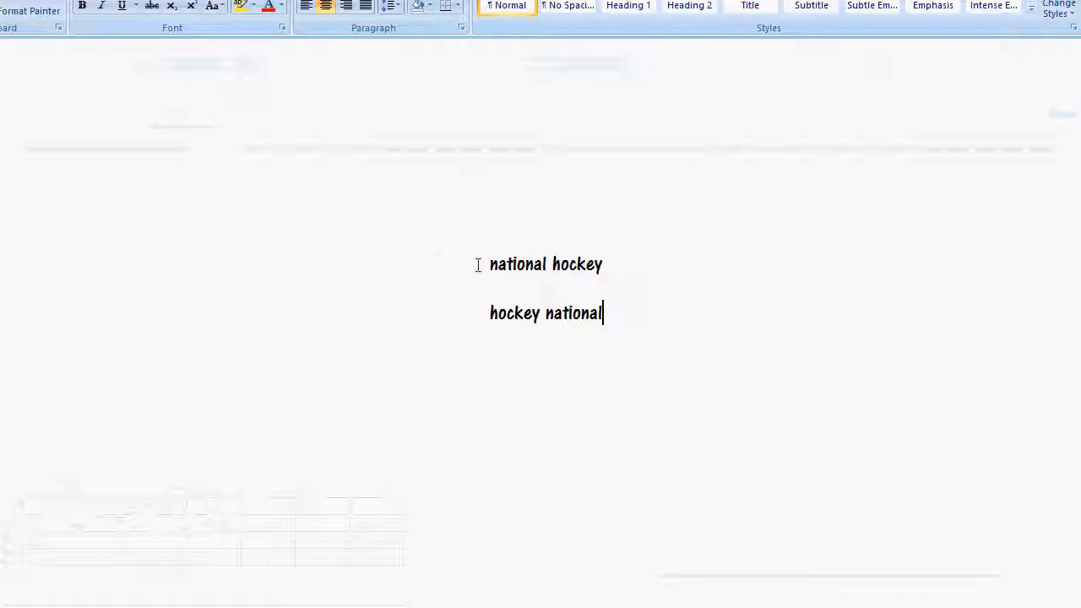
text(+)
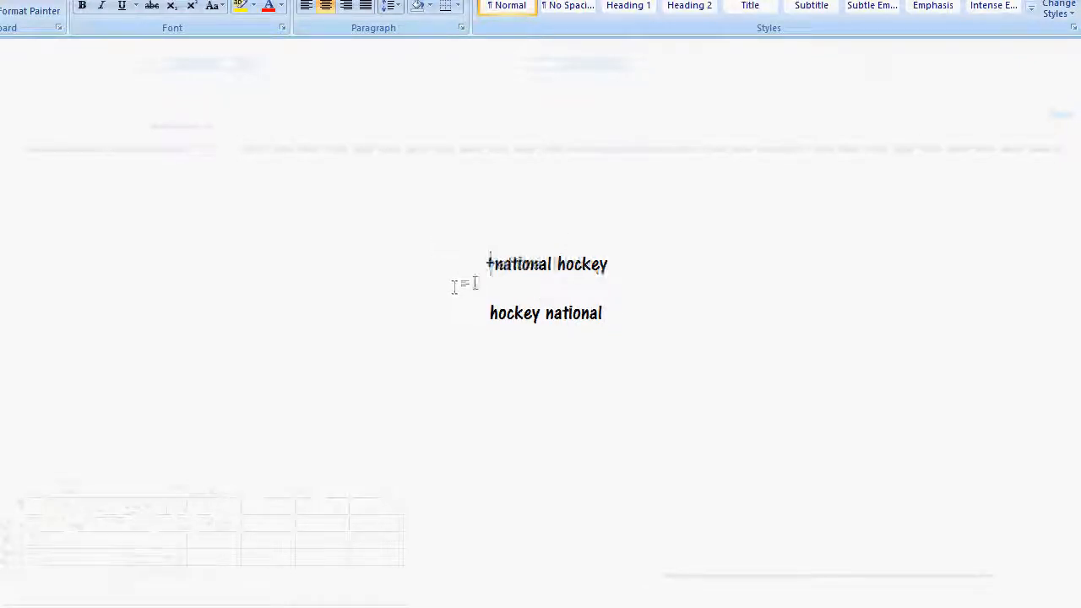
Prefix each word of 'national hockey' and 'hockey national' with a plus sign.
click(554, 264)
text(+)
click(488, 313)
text(+)
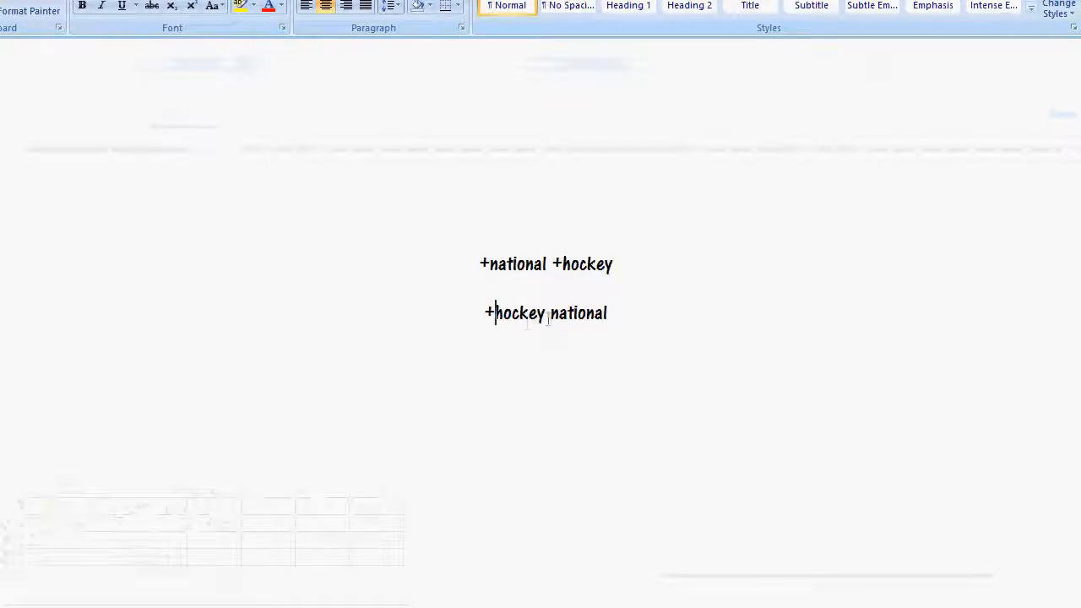
click(545, 314)
text(+)
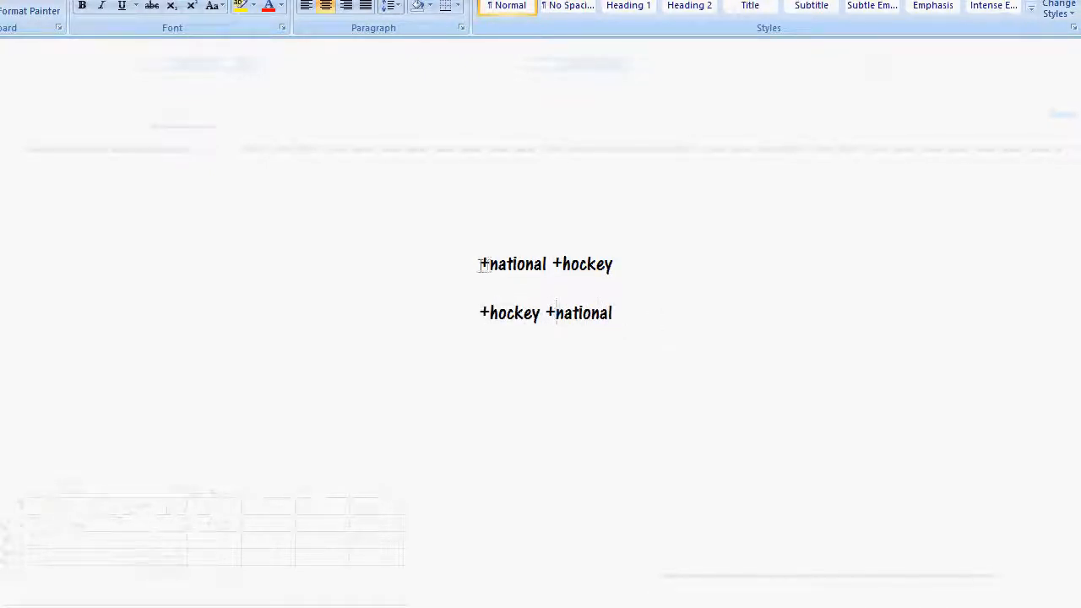
drag(480, 265, 613, 264)
click(613, 264)
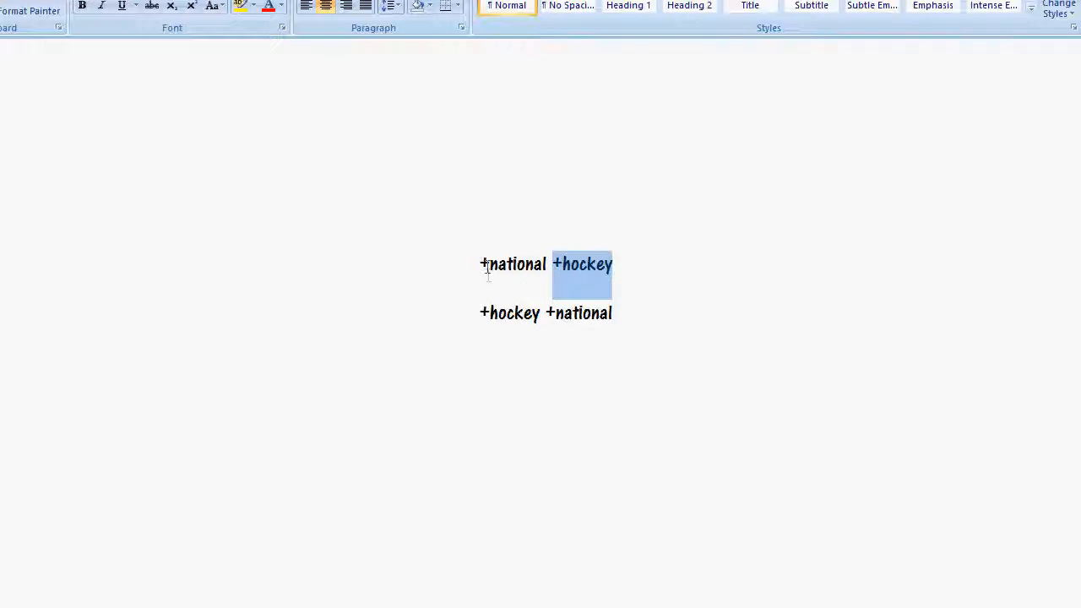
Highlight the +national +hockey and +hockey +national lines to show the permutations.
drag(487, 264, 618, 265)
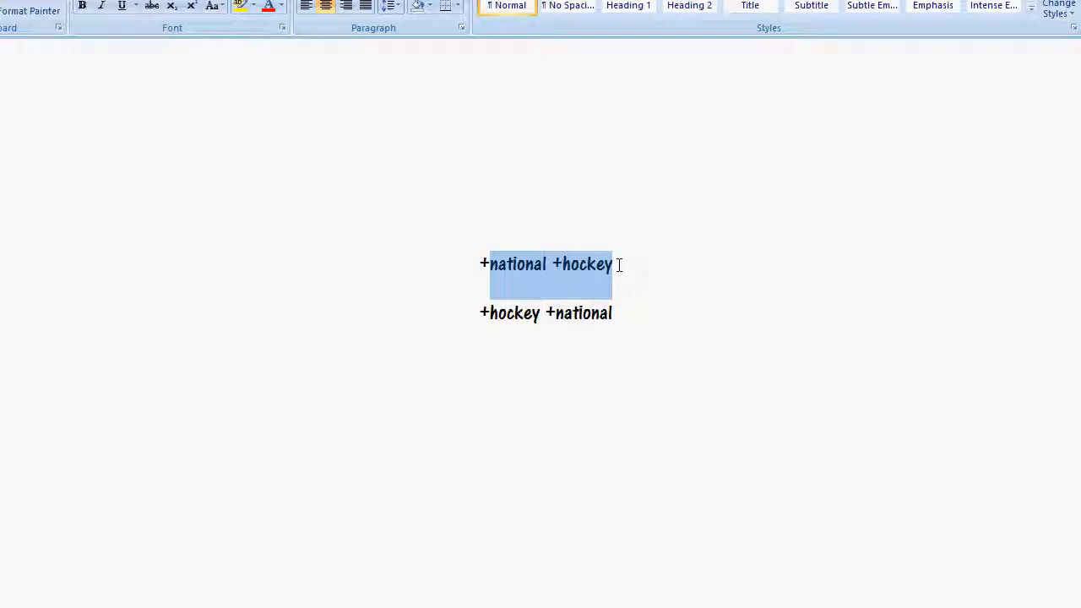
click(623, 266)
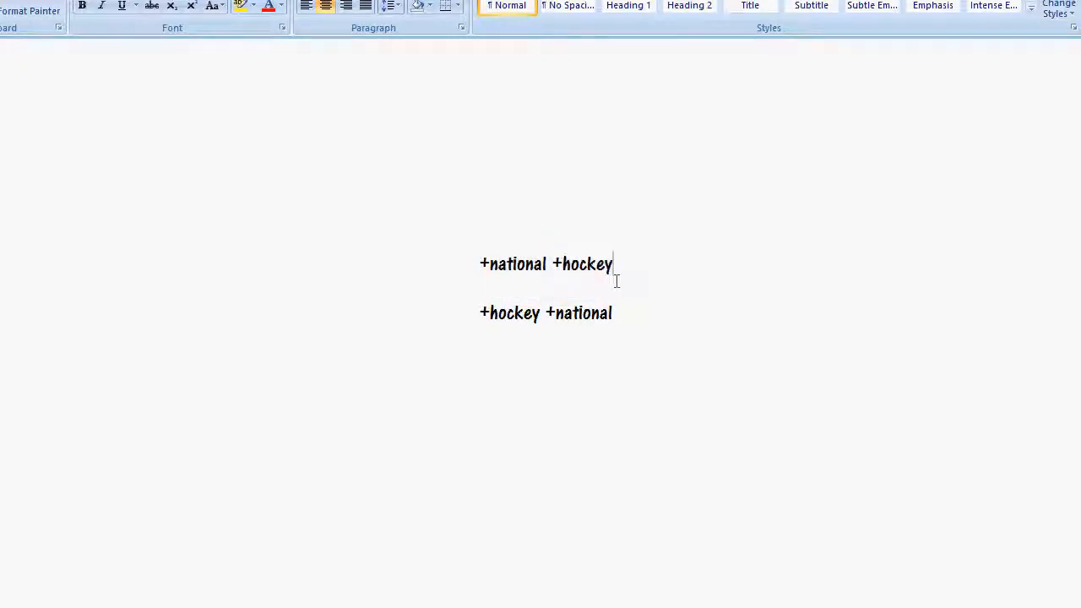
drag(615, 325, 494, 264)
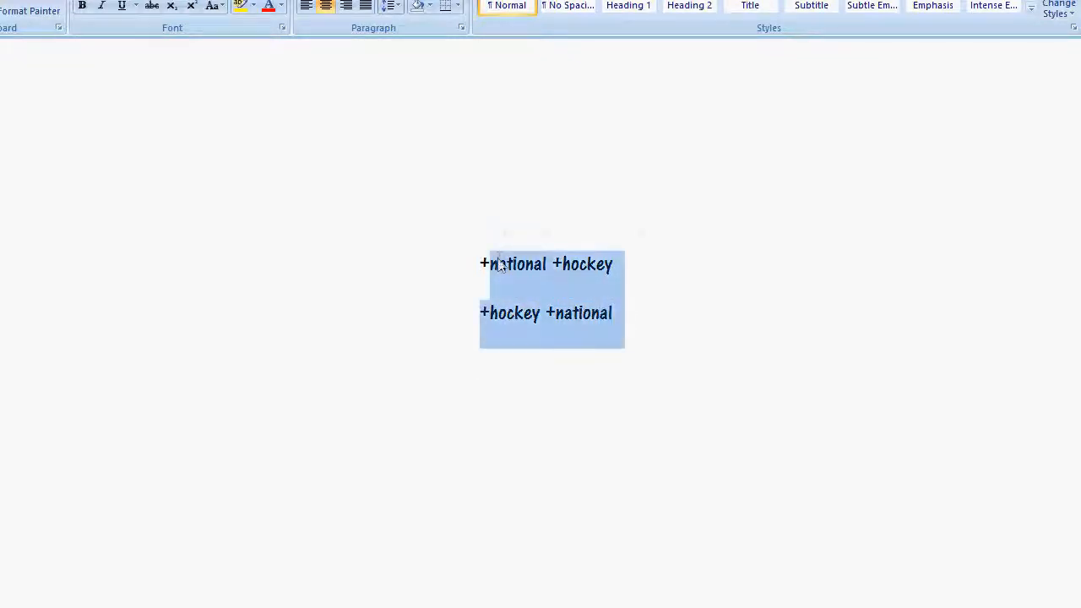
click(474, 264)
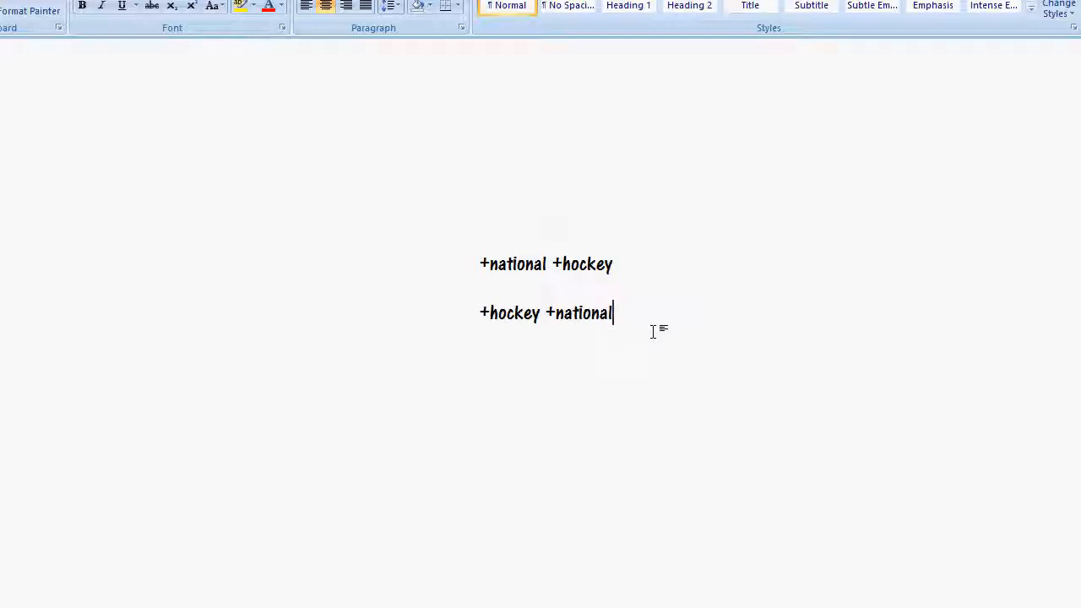
drag(640, 326, 481, 253)
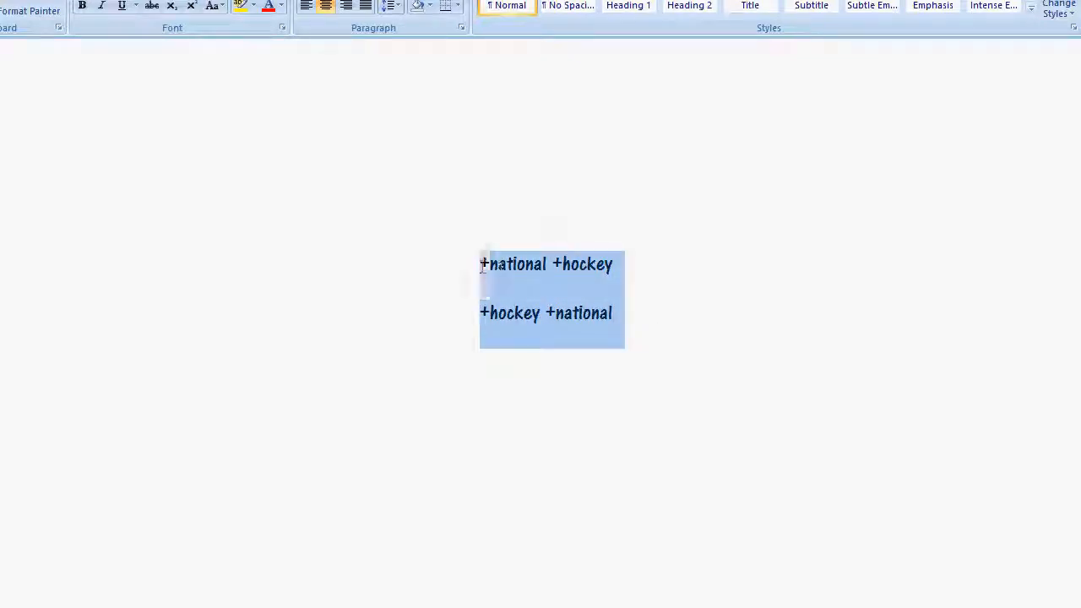
text(onal ho)
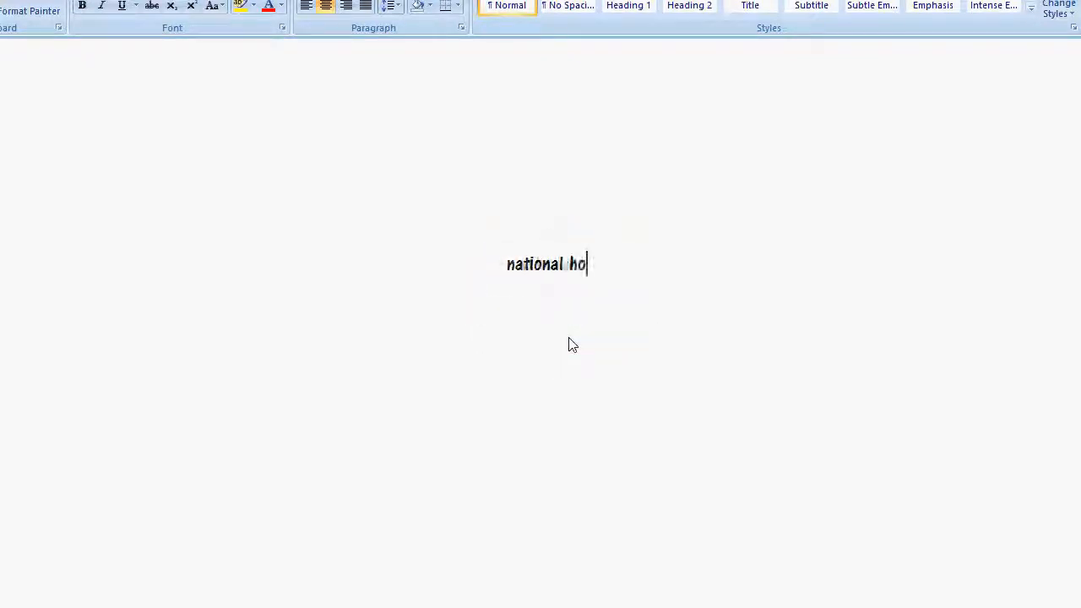
text(ckey)
List national hockey twice, national hockey 2012 and hockey national on separate lines.
key(Return)
text(national)
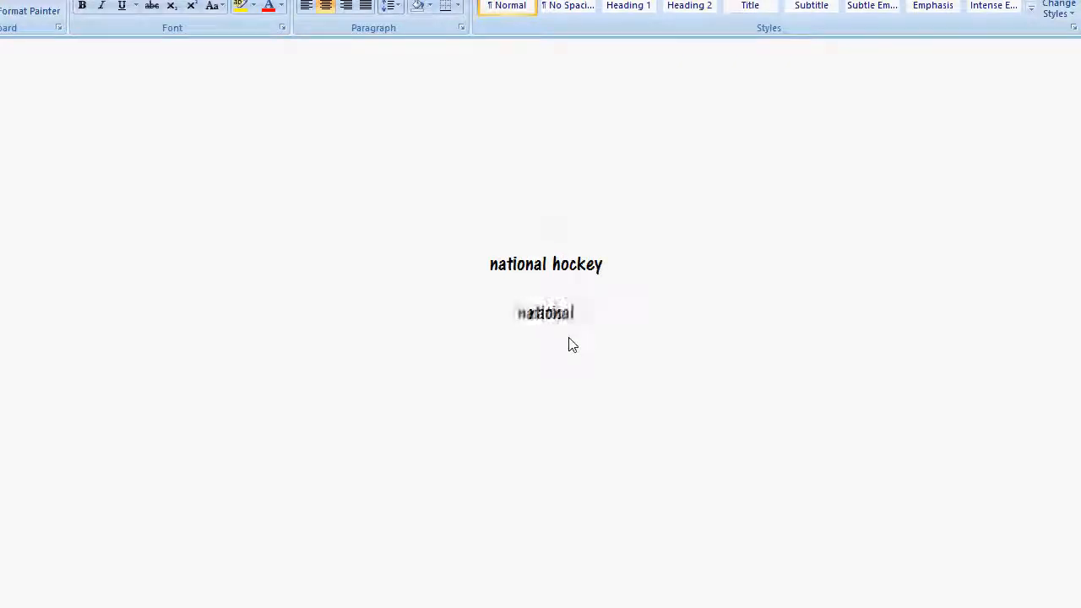
text( hoc)
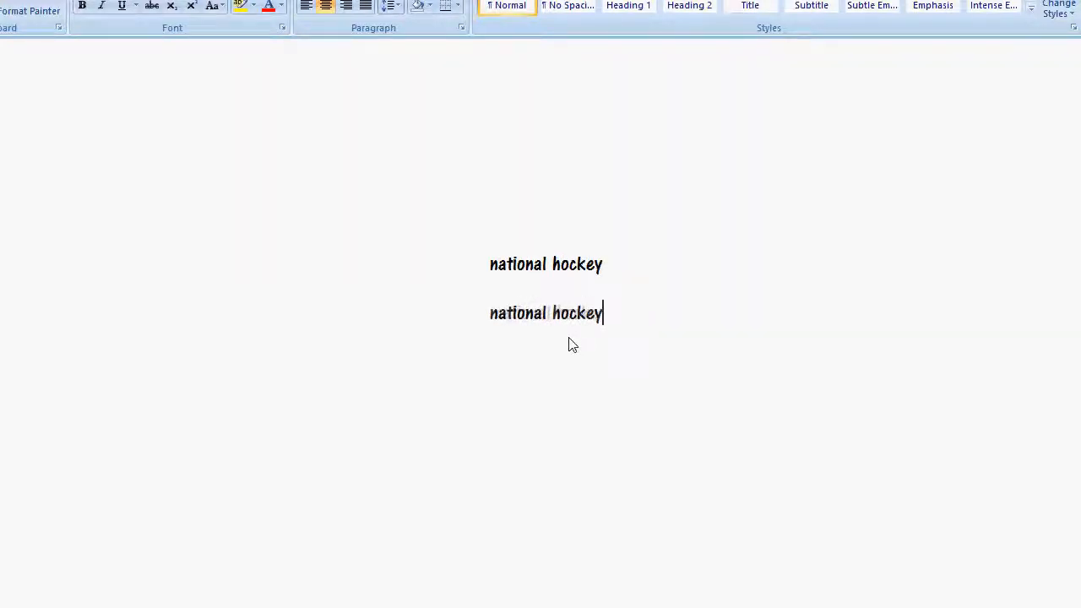
text(key)
key(Return)
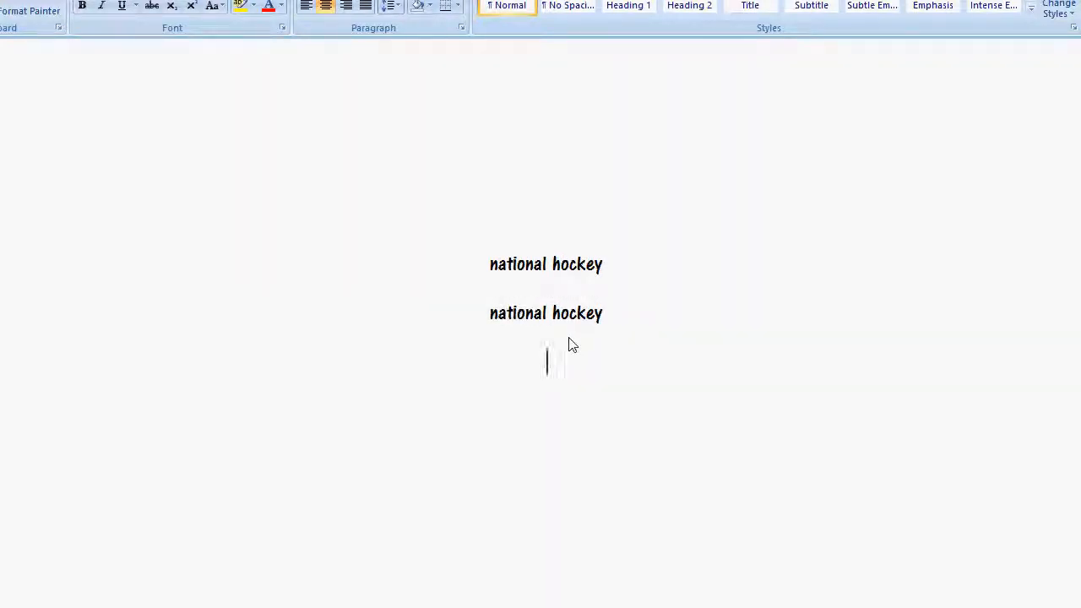
text(national )
text(hock)
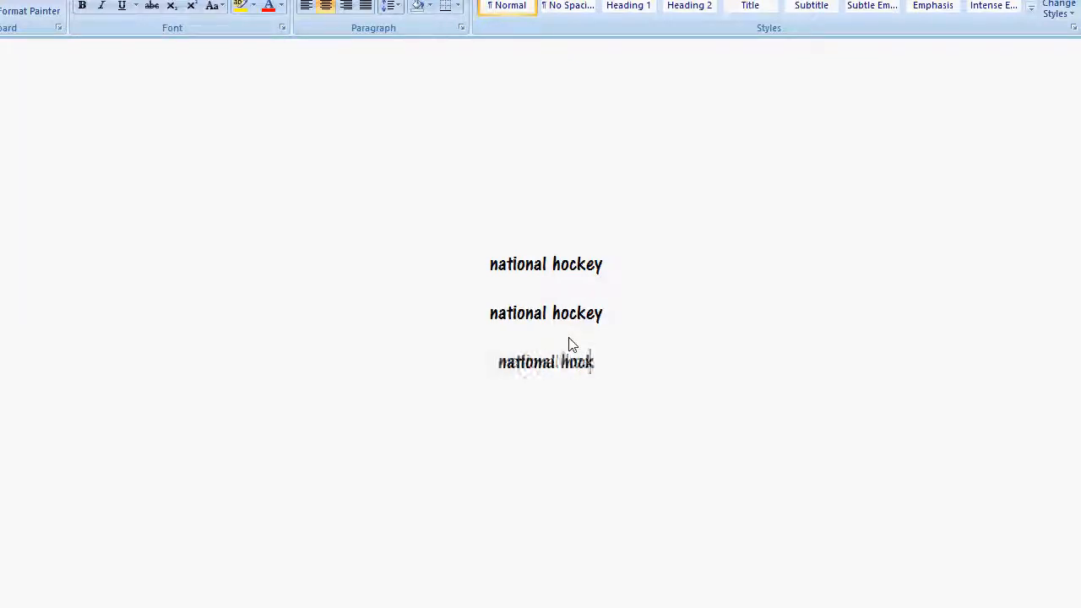
text(ey 2012)
key(Return)
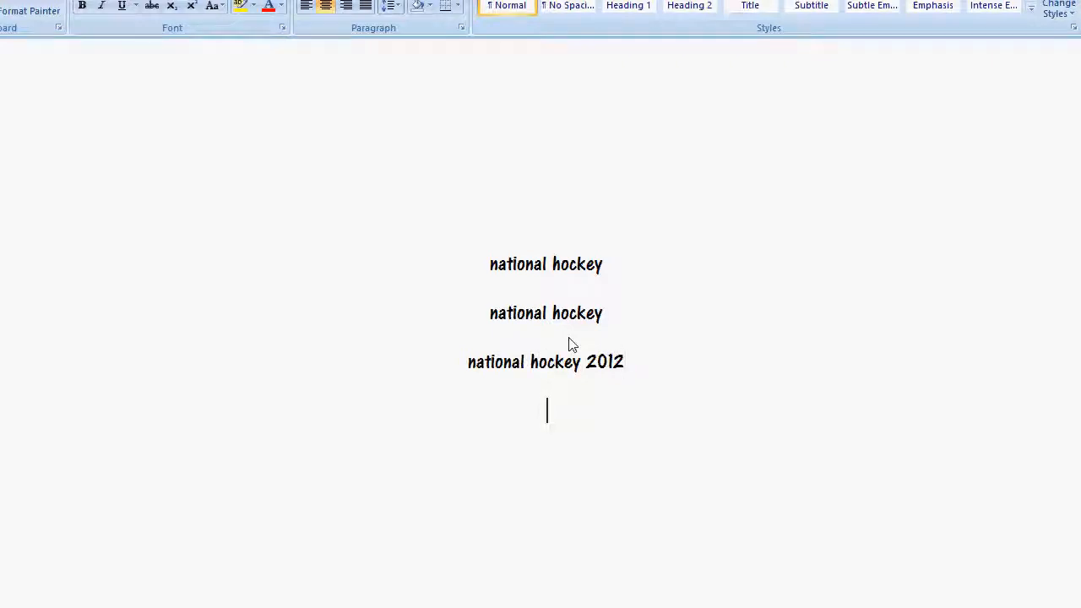
text(hockey)
key(BackSpace)
key(BackSpace)
text(y )
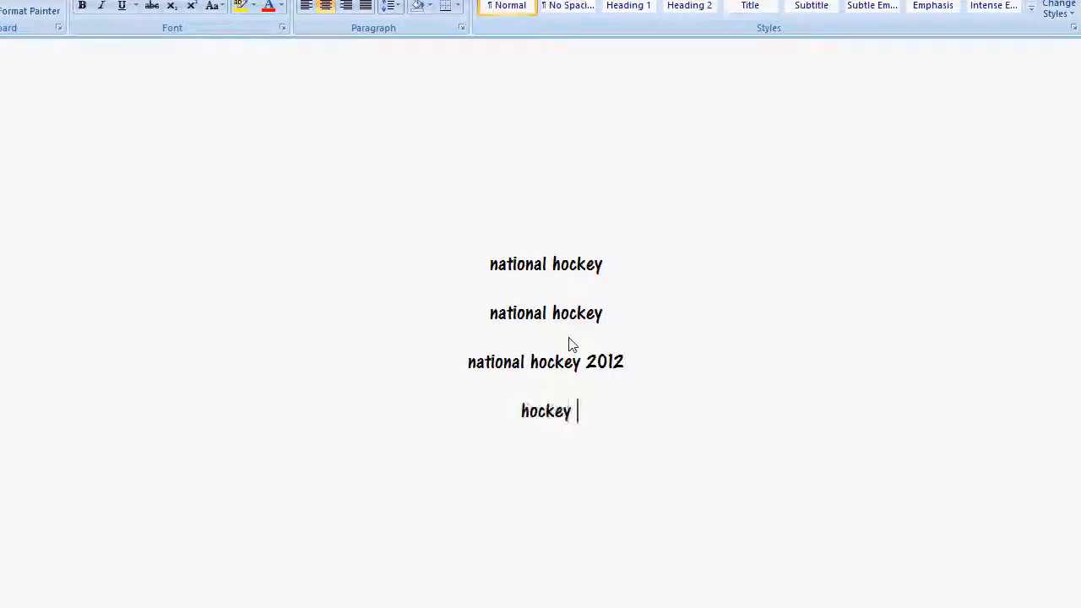
text(national)
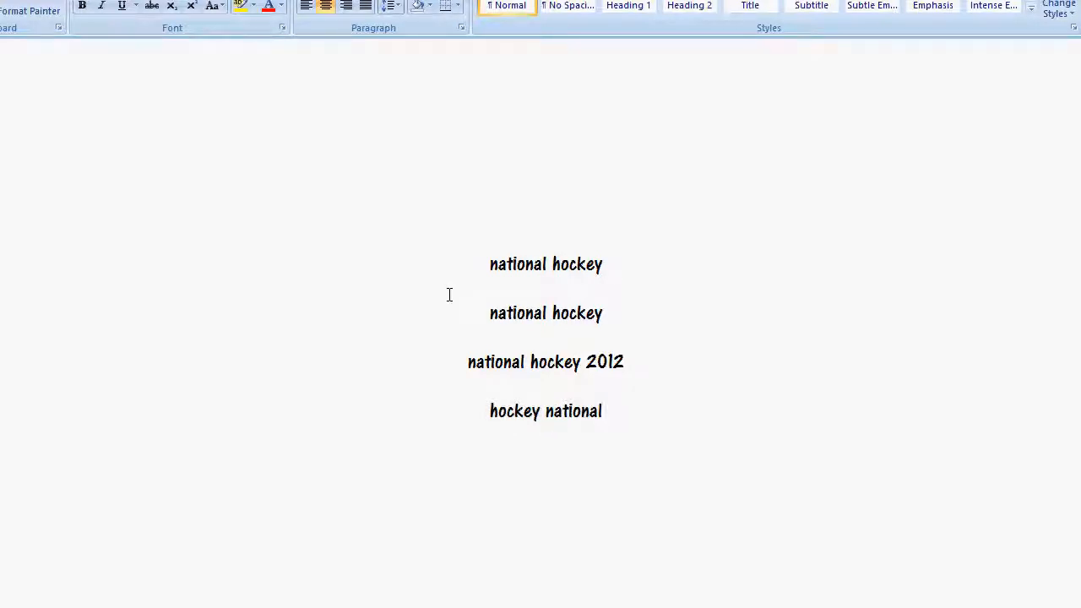
Delete the repeated second 'national hockey' line.
drag(624, 424, 516, 271)
click(561, 384)
click(614, 315)
drag(614, 314, 517, 316)
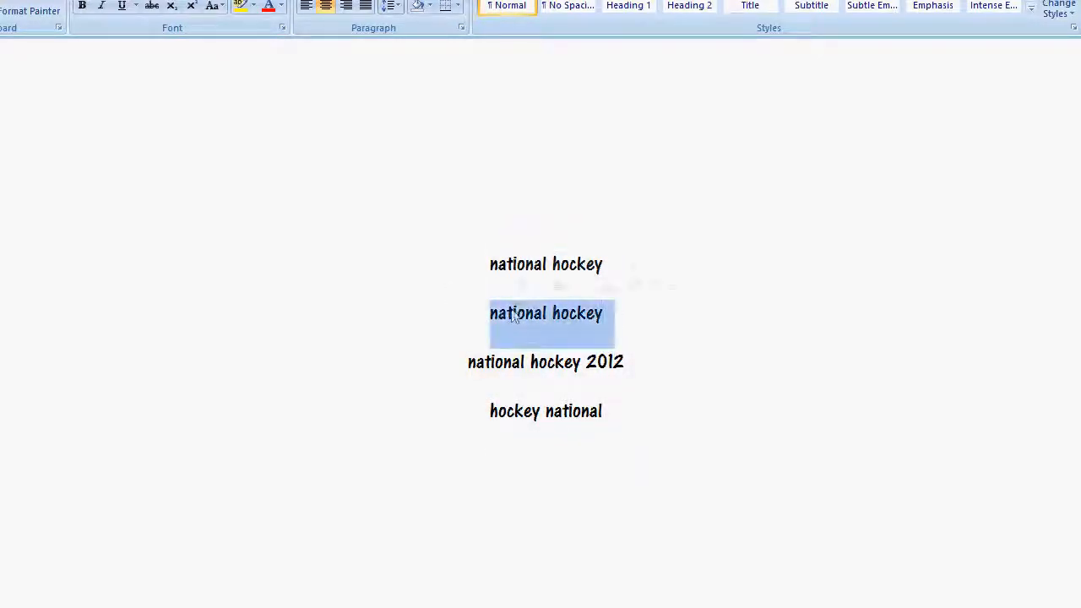
key(Delete)
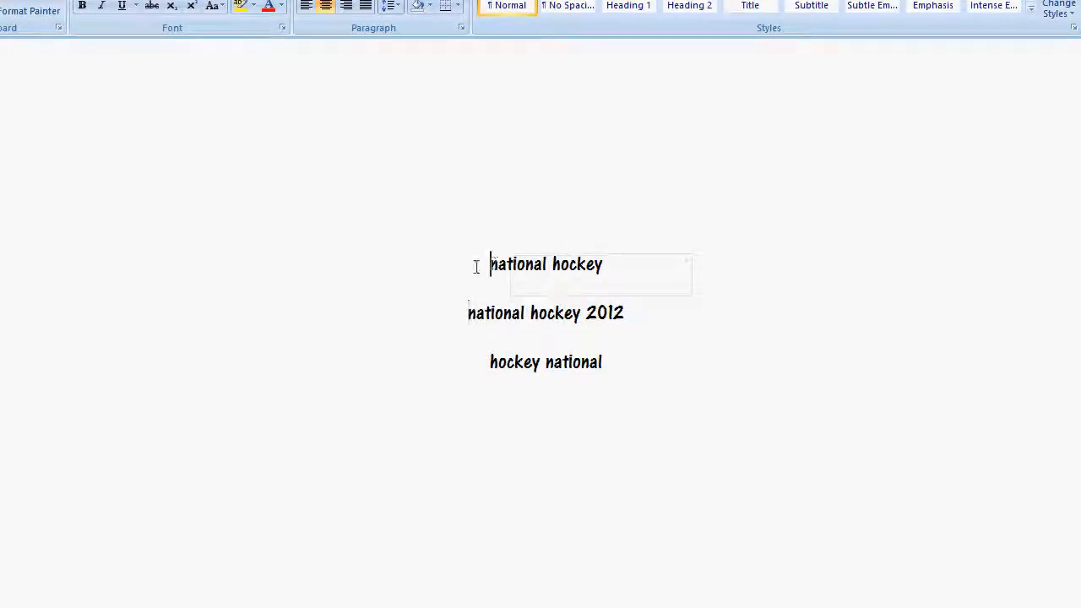
text(+)
Prefix plus signs to make +national +hockey and +hockey +national, highlighting both phrases.
click(552, 264)
text(+)
click(490, 362)
text(+)
click(551, 362)
text(+)
drag(490, 263, 612, 264)
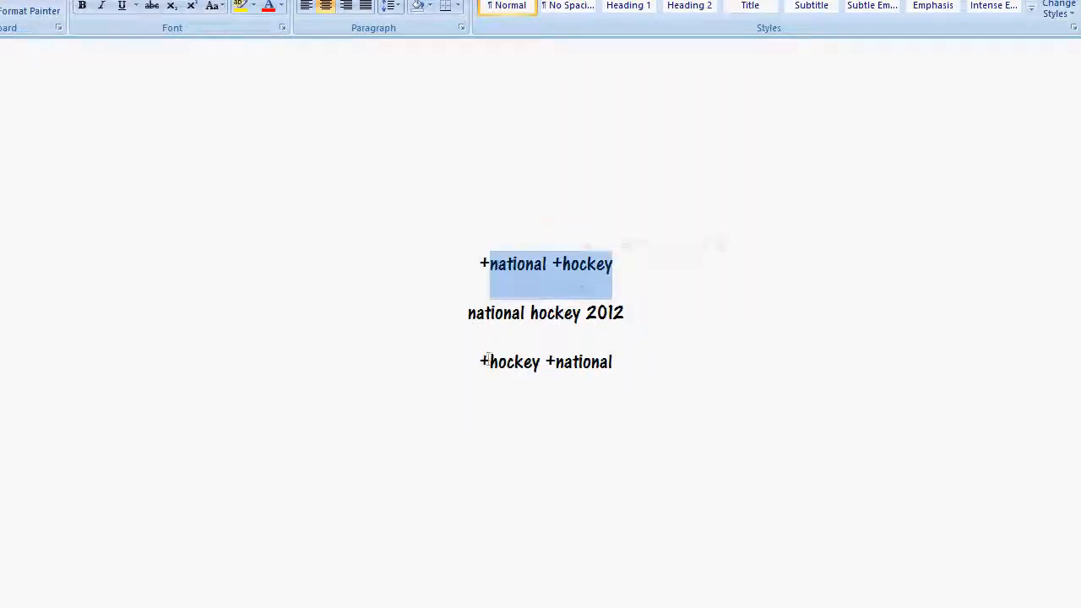
drag(488, 362, 612, 362)
click(620, 372)
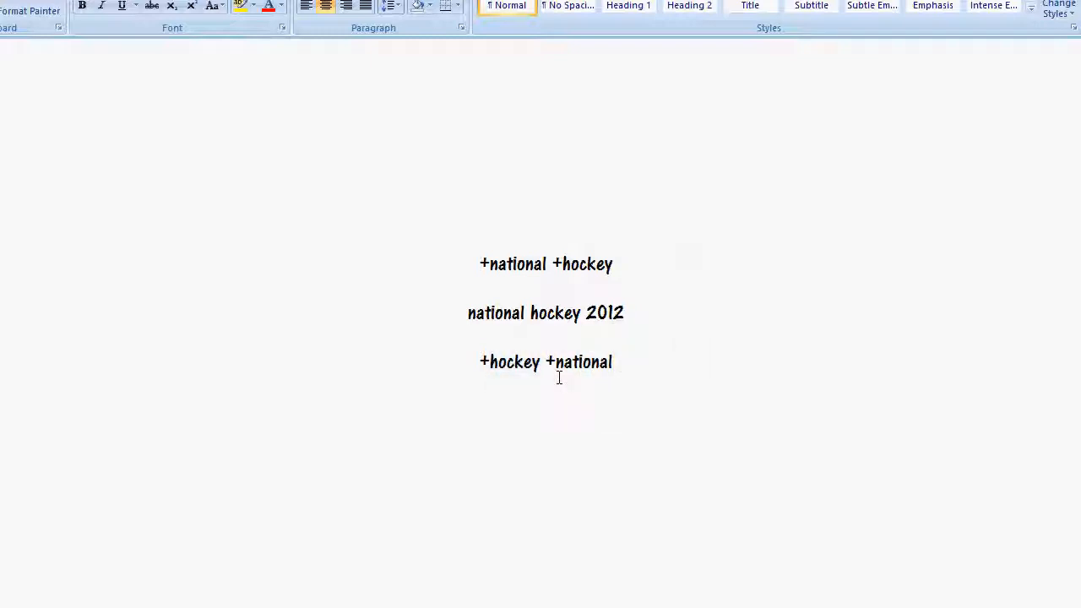
drag(480, 264, 614, 269)
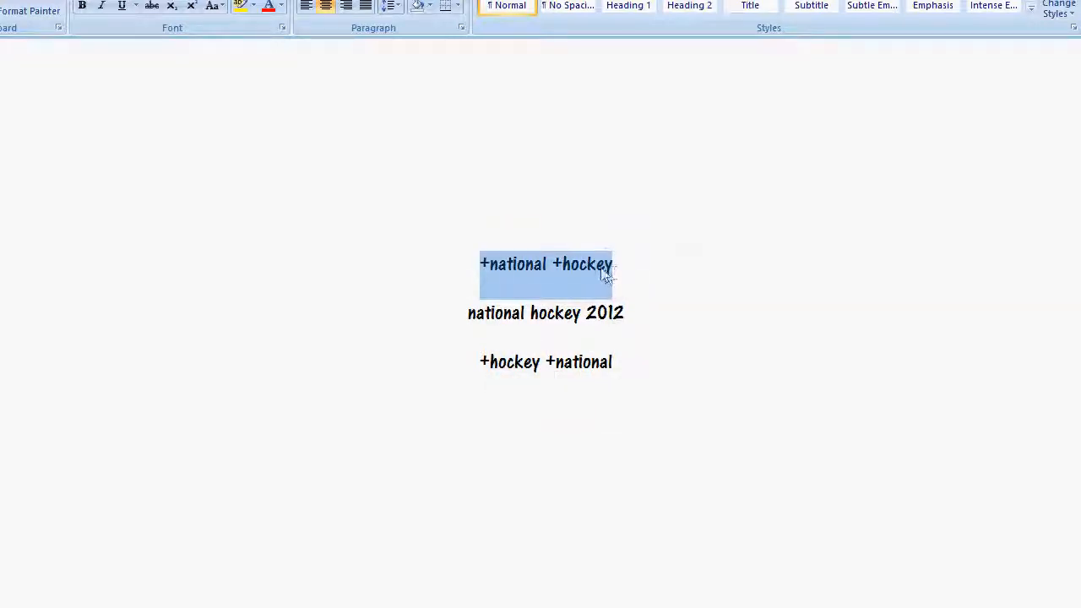
click(605, 269)
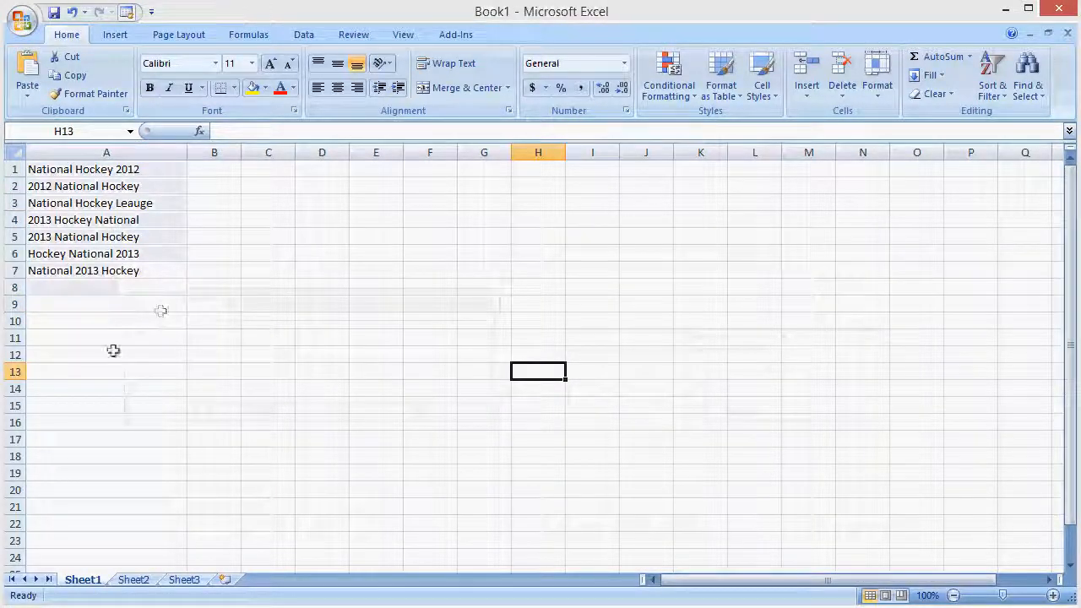
Select the seven hockey phrases in A1:A7.
drag(110, 337, 127, 336)
drag(93, 270, 93, 173)
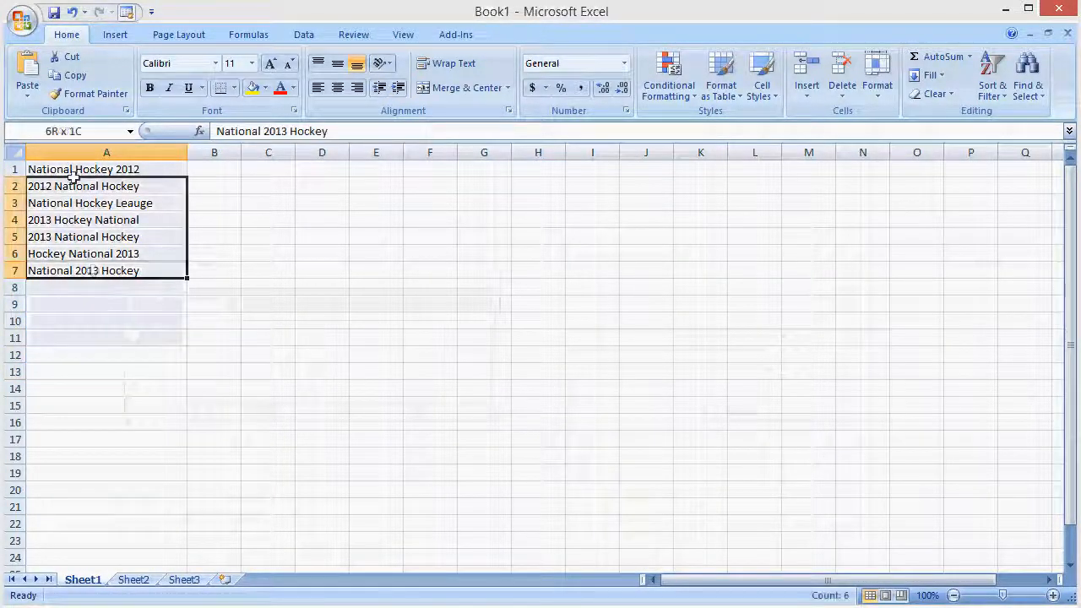
click(101, 290)
drag(88, 271, 84, 170)
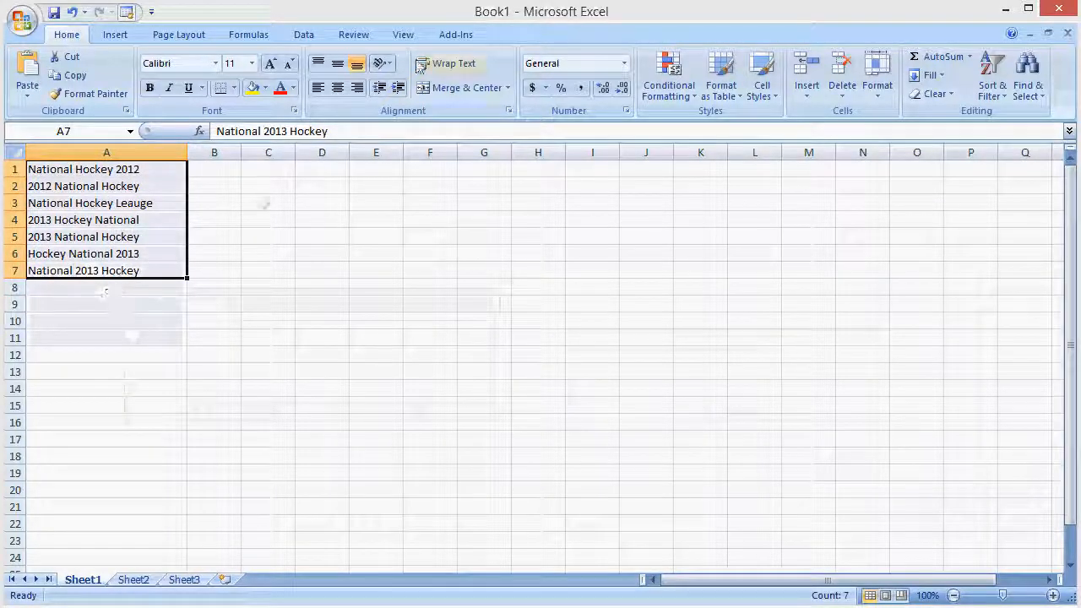
Run Data > Remove Duplicates on column A, confirming no duplicate values exist.
click(304, 35)
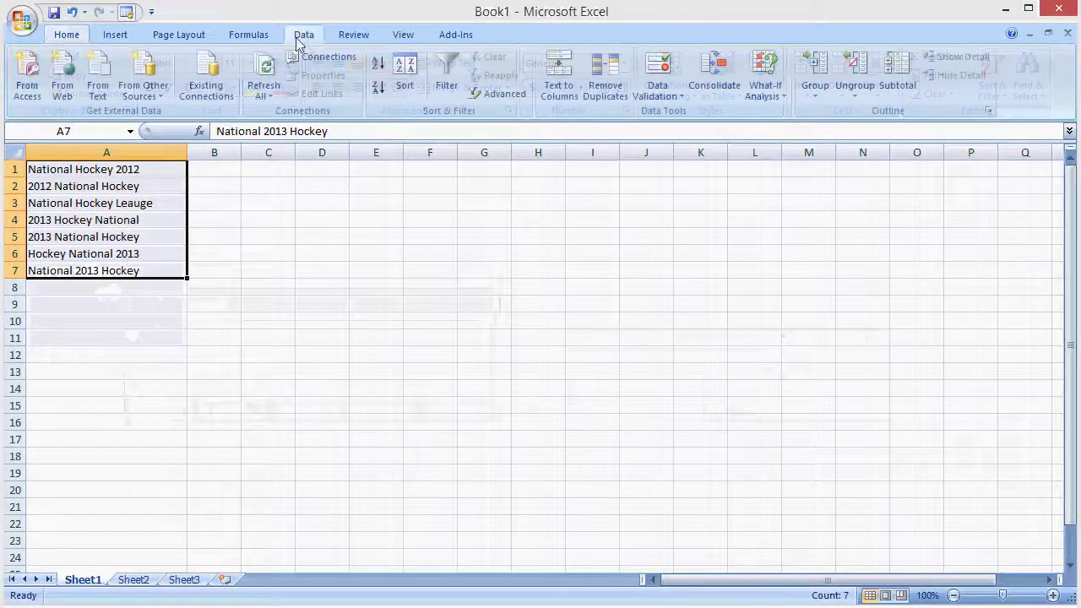
click(605, 78)
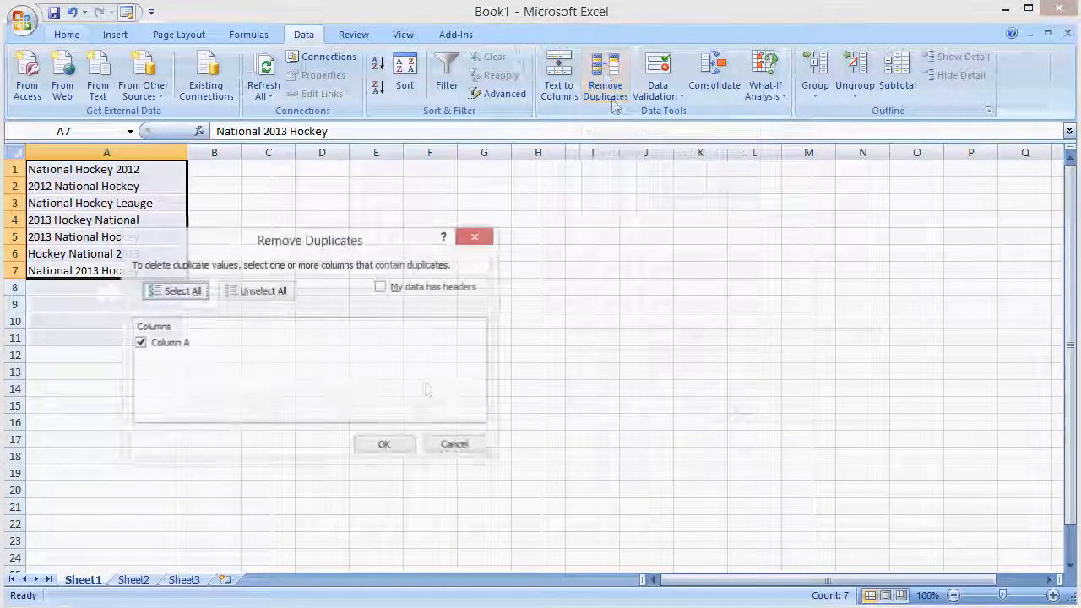
click(388, 445)
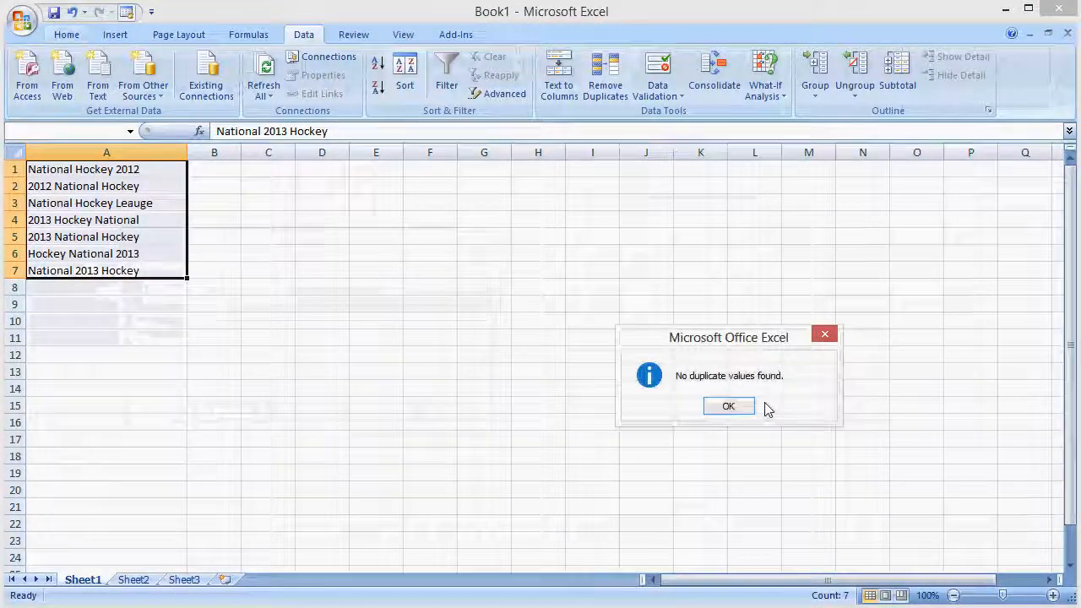
click(728, 406)
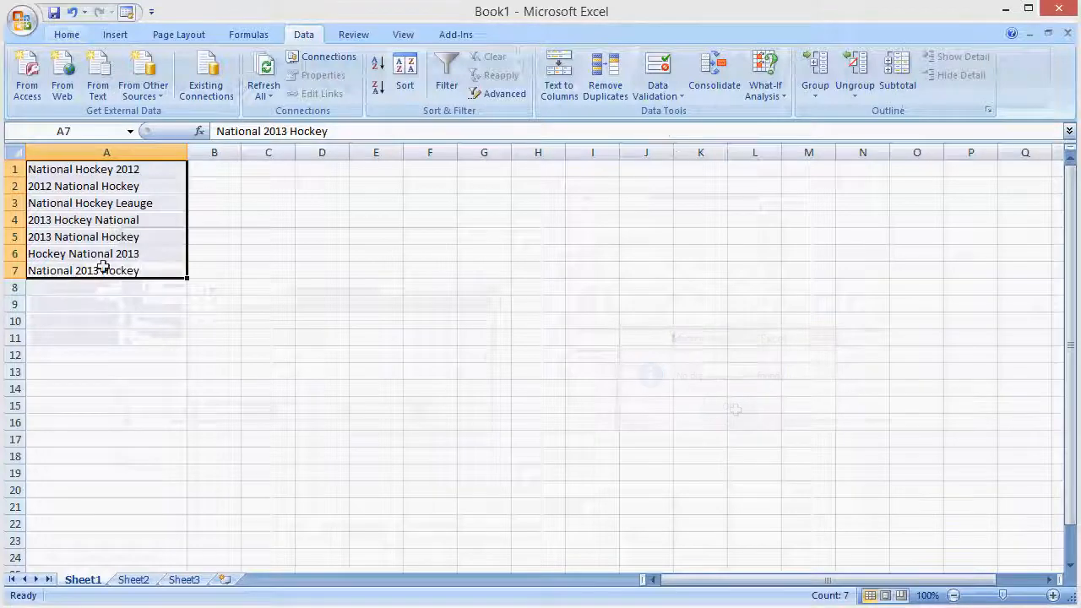
drag(84, 270, 77, 171)
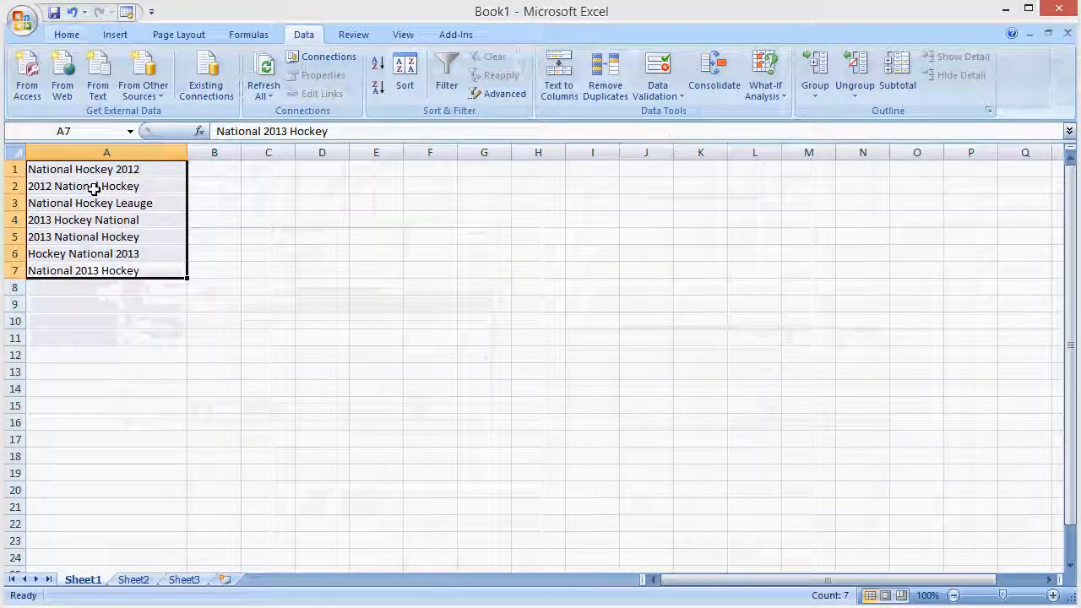
click(78, 221)
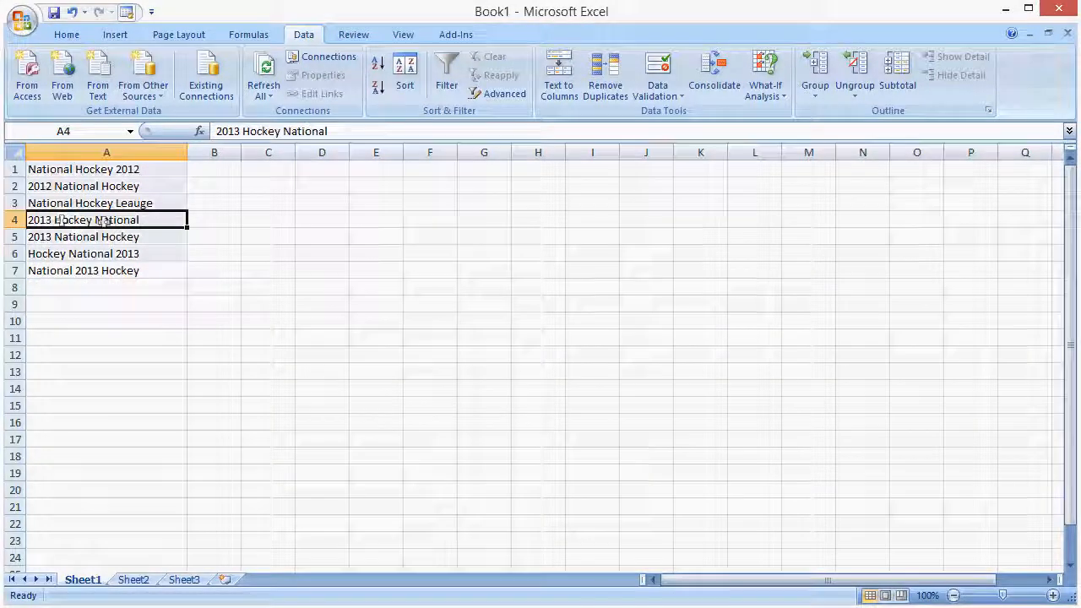
click(153, 237)
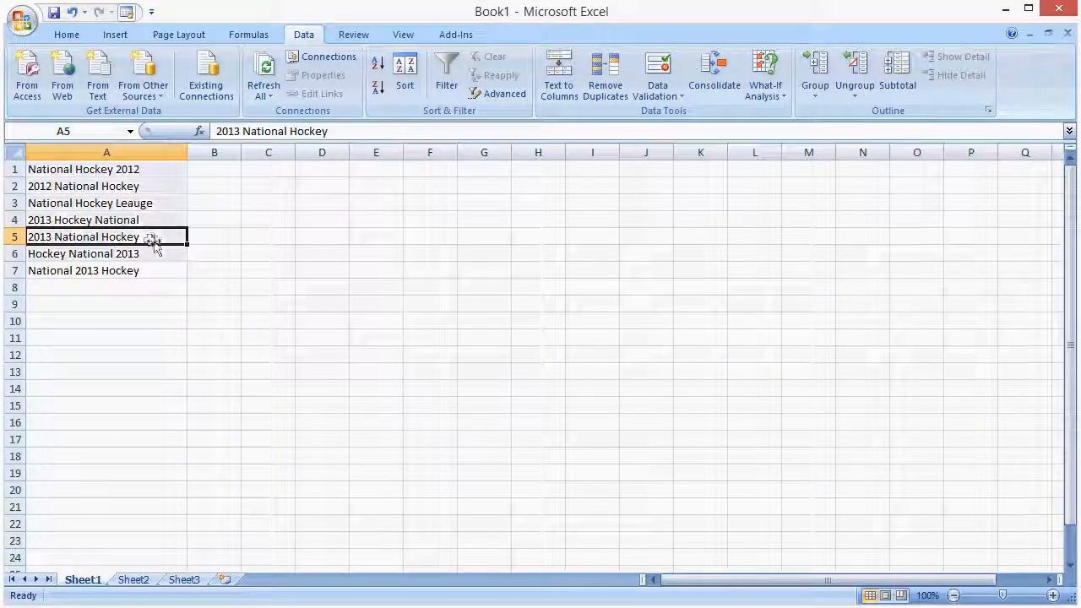
click(153, 253)
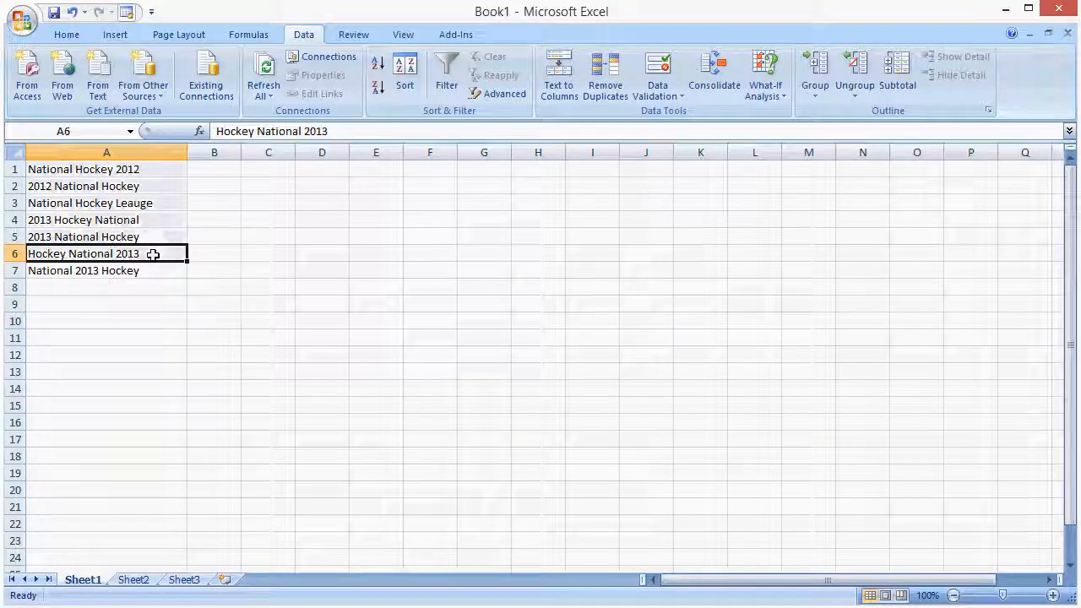
drag(153, 253, 148, 220)
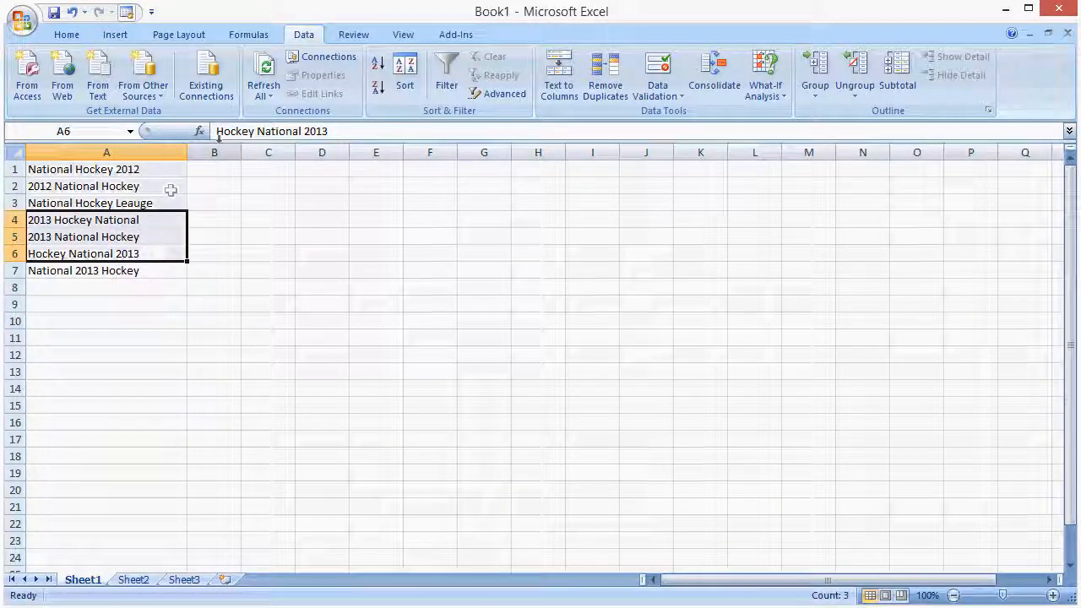
key(F2)
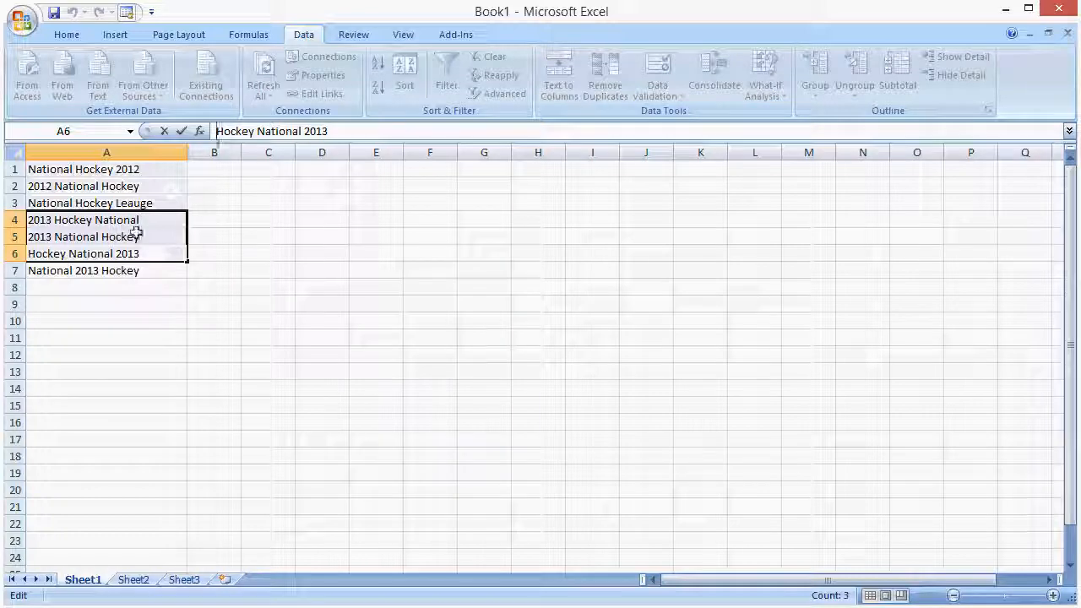
click(139, 270)
drag(139, 254, 144, 220)
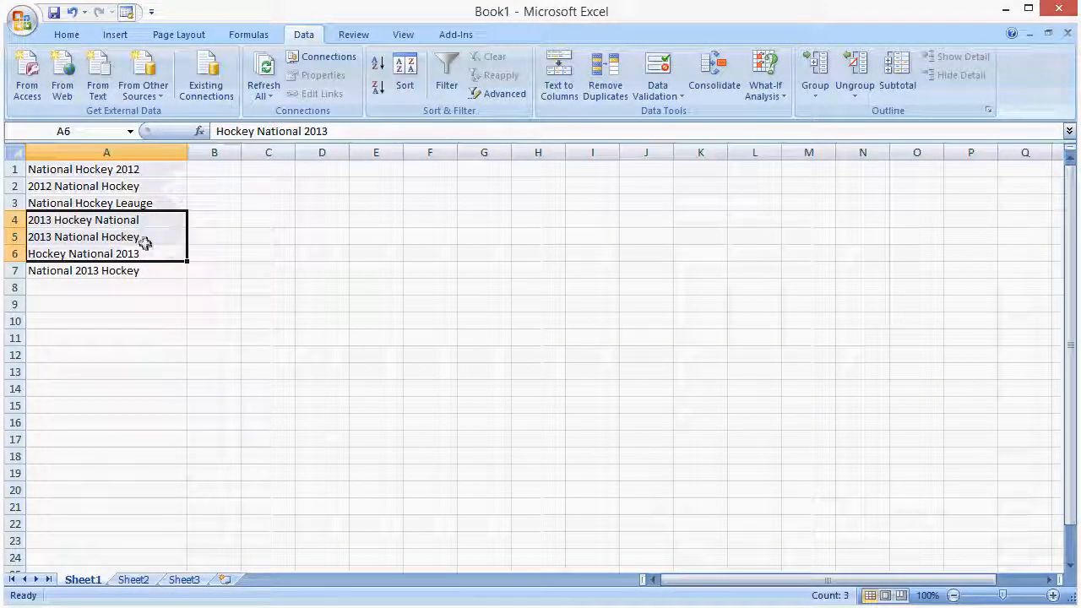
click(217, 222)
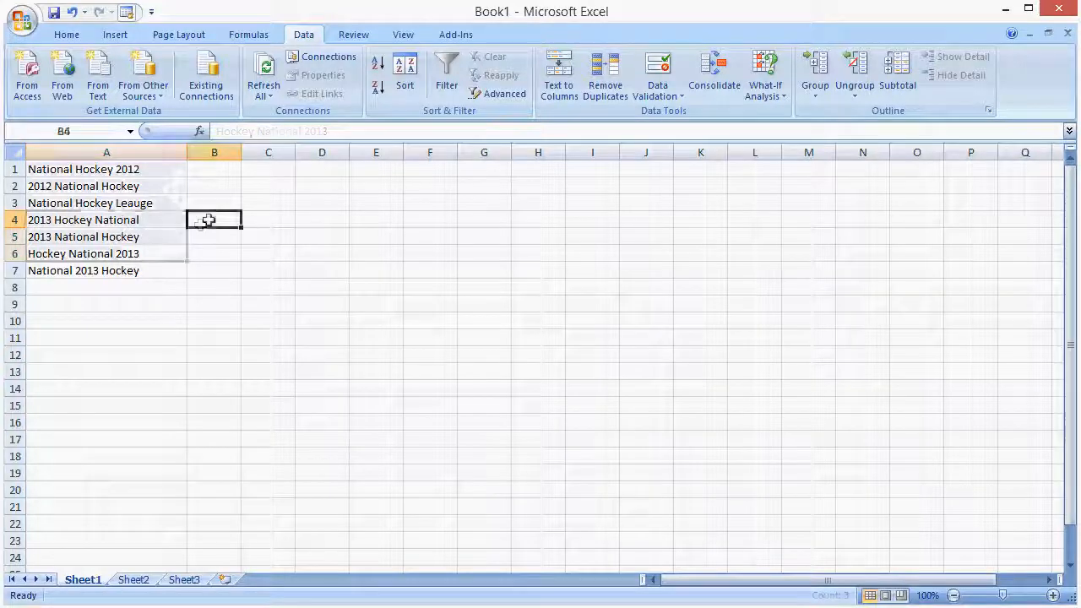
click(211, 238)
drag(204, 253, 156, 254)
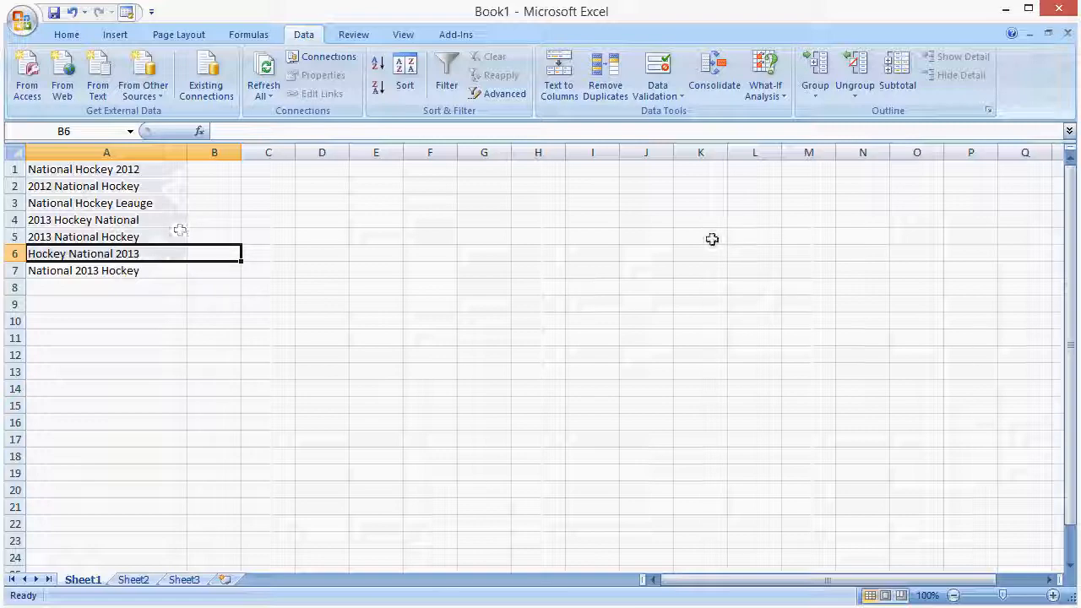
click(282, 235)
click(127, 170)
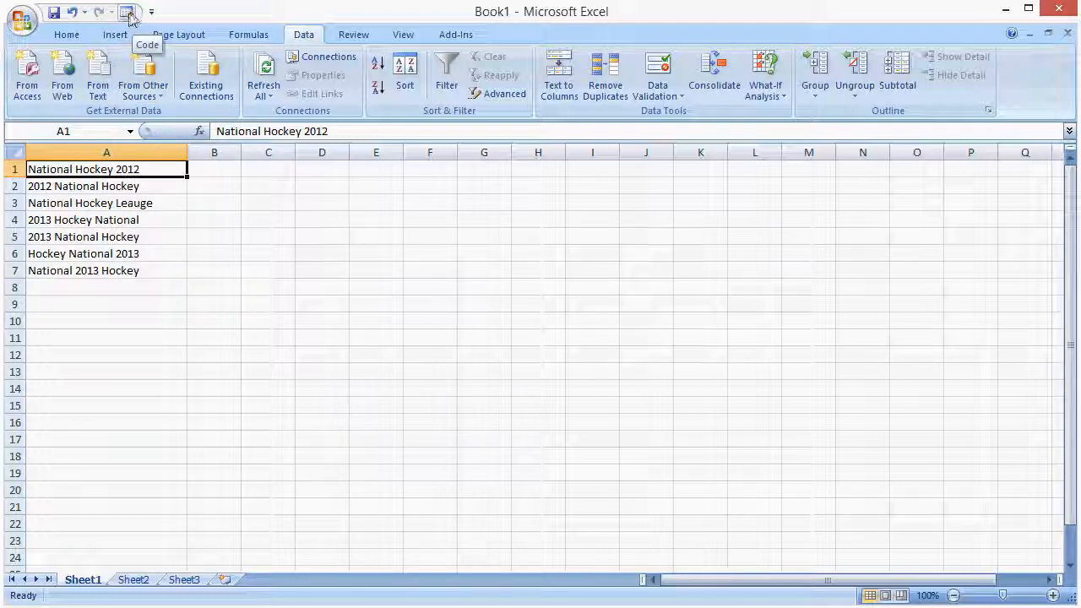
Open the Visual Basic editor and Sheet1's empty code window.
click(128, 16)
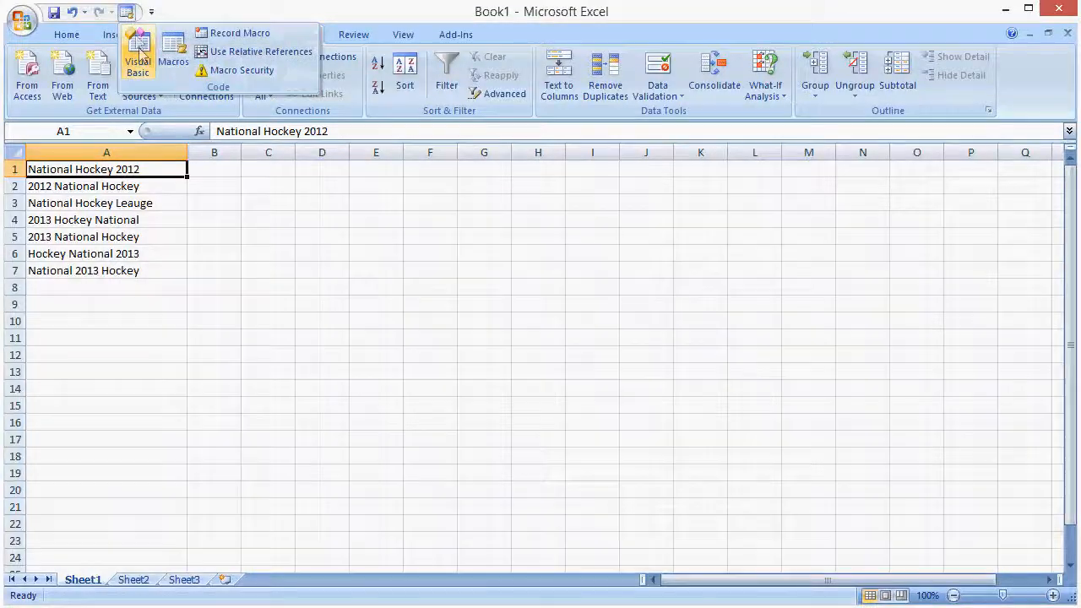
click(139, 49)
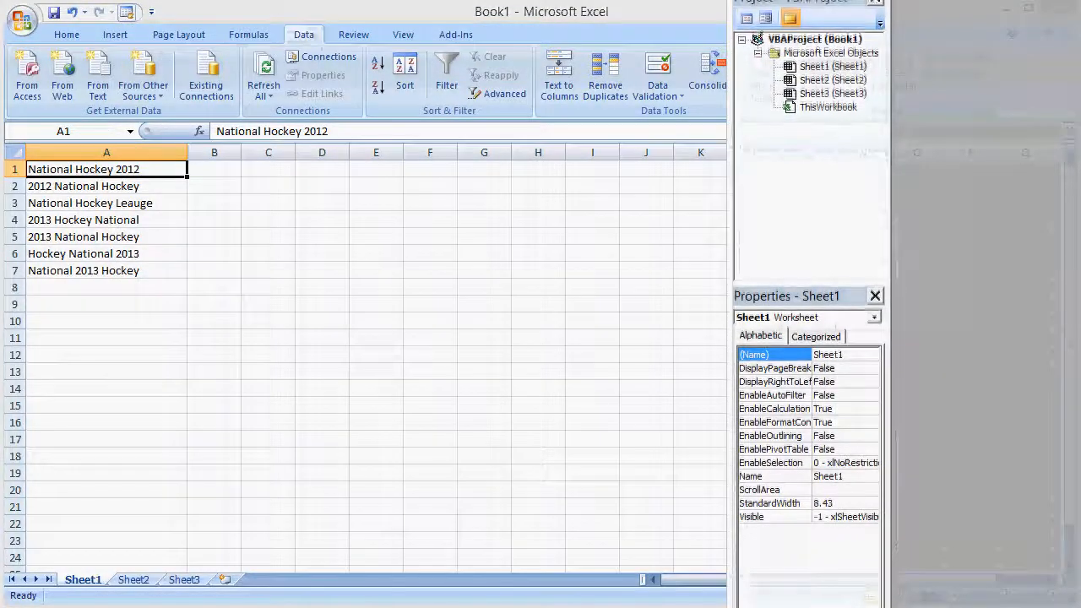
mouse_move(810, 7)
mouse_down()
mouse_move(983, 295)
mouse_move(448, 38)
mouse_up()
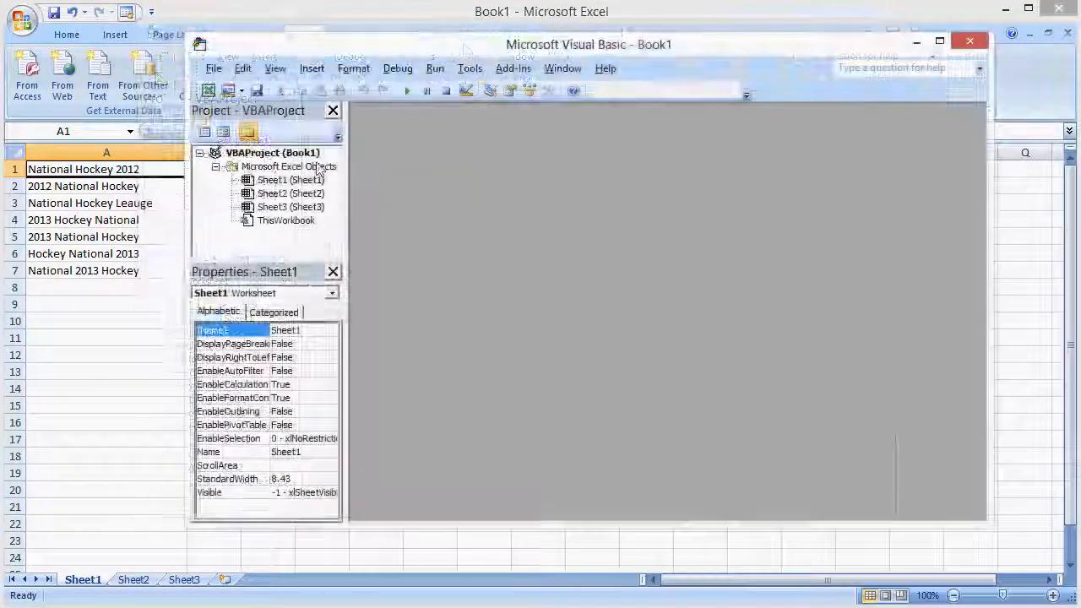
double_click(285, 180)
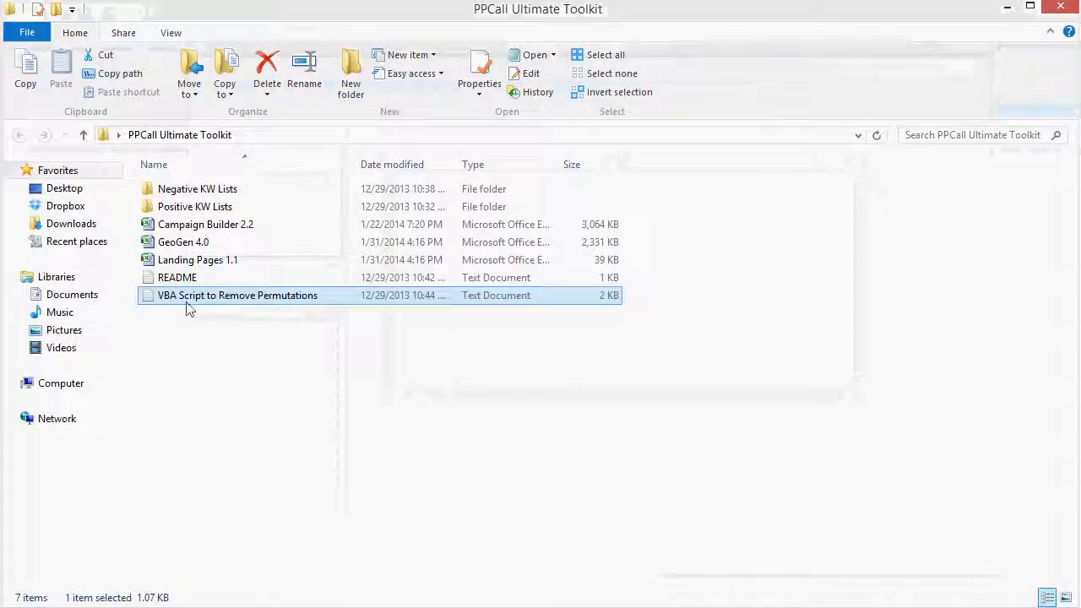
Open the permutation-removal script in Notepad and select all its code.
double_click(190, 306)
key(ctrl+a)
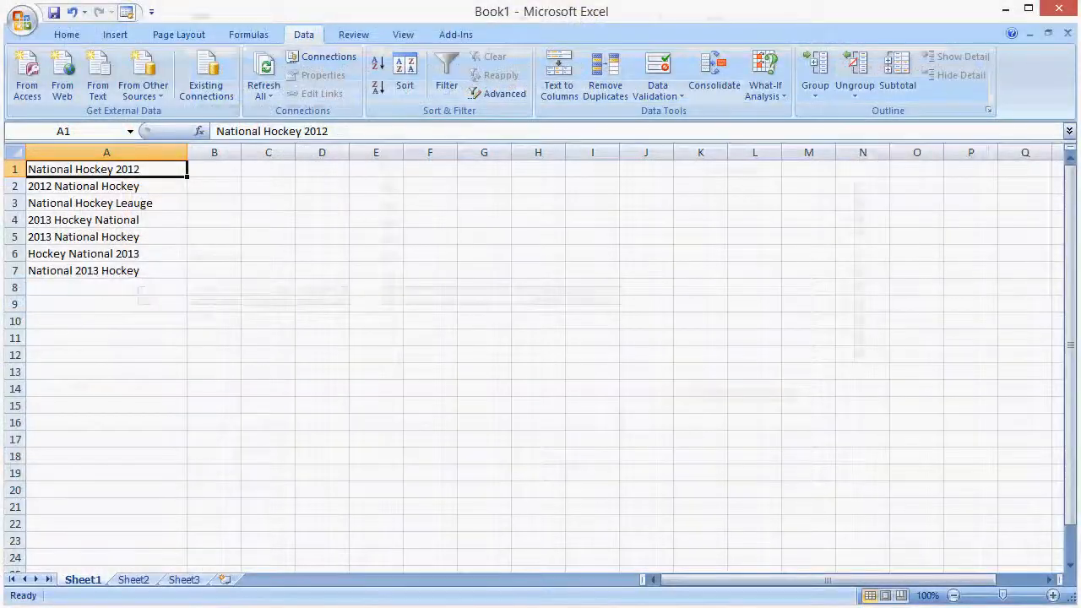
Paste the macro into Sheet1's code and run it, leaving four phrases in column A.
key(ctrl+v)
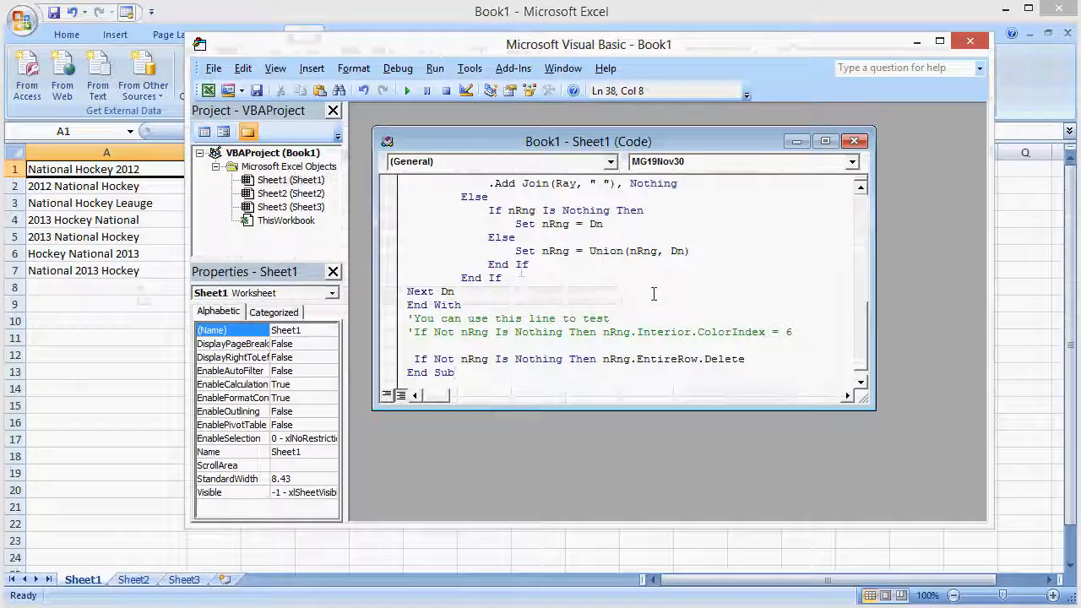
scroll(625, 296, up, 5)
scroll(625, 295, up, 5)
scroll(625, 296, up, 5)
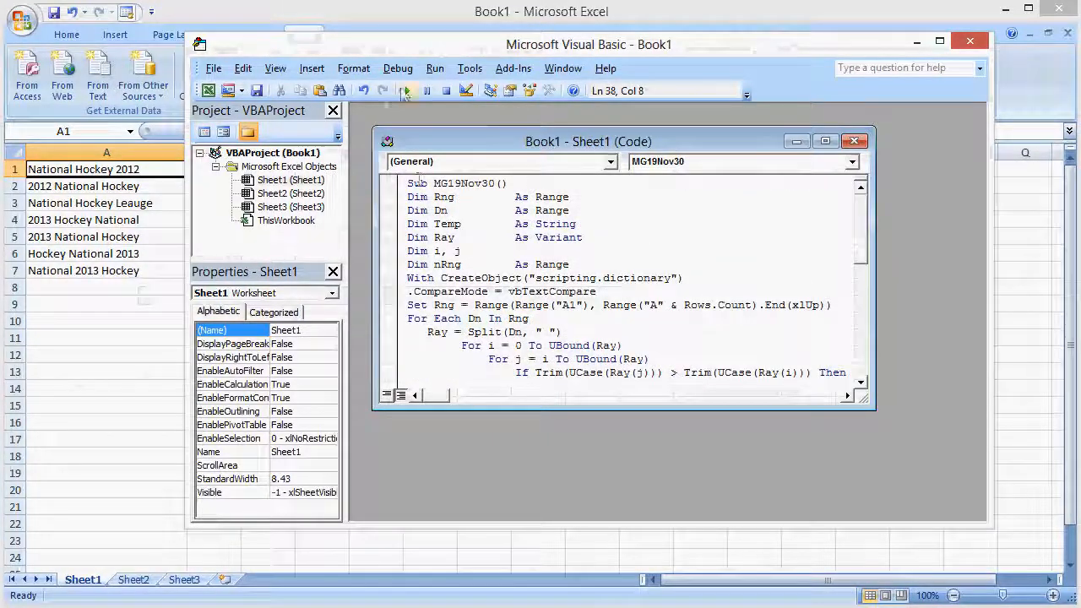
click(407, 91)
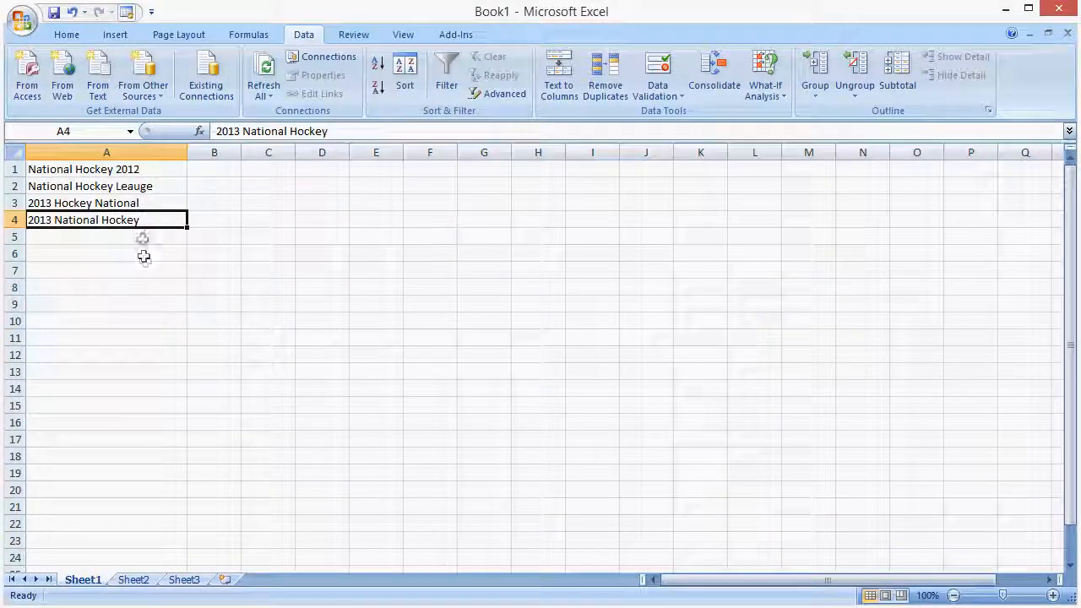
Enter =TRIM(A1) in B1 and fill it down to B4.
drag(115, 204, 131, 221)
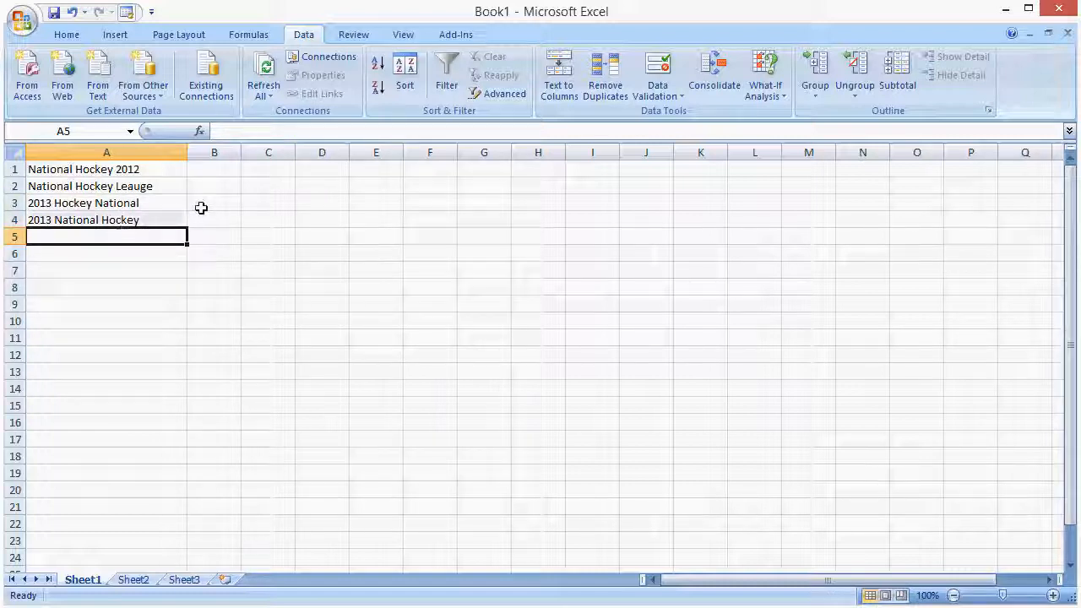
click(196, 169)
text(=)
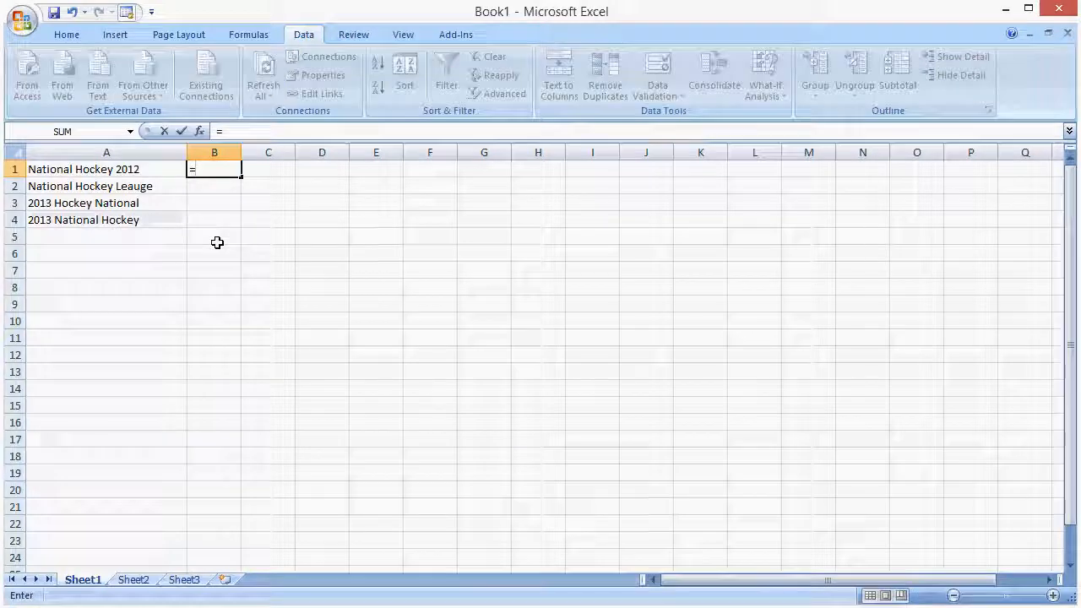
text(trim()
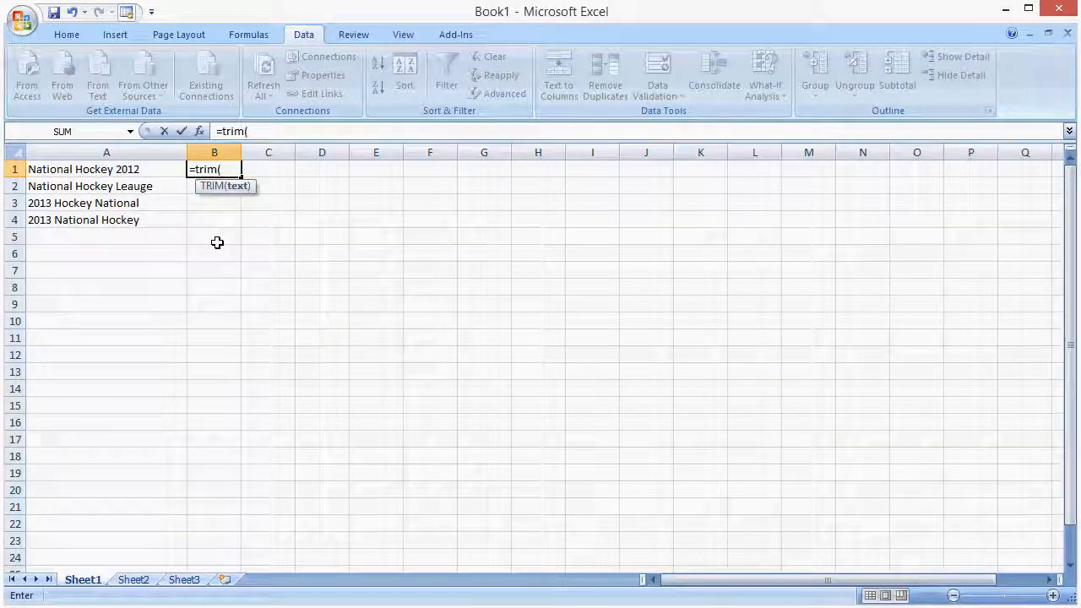
text(a1)
key(Return)
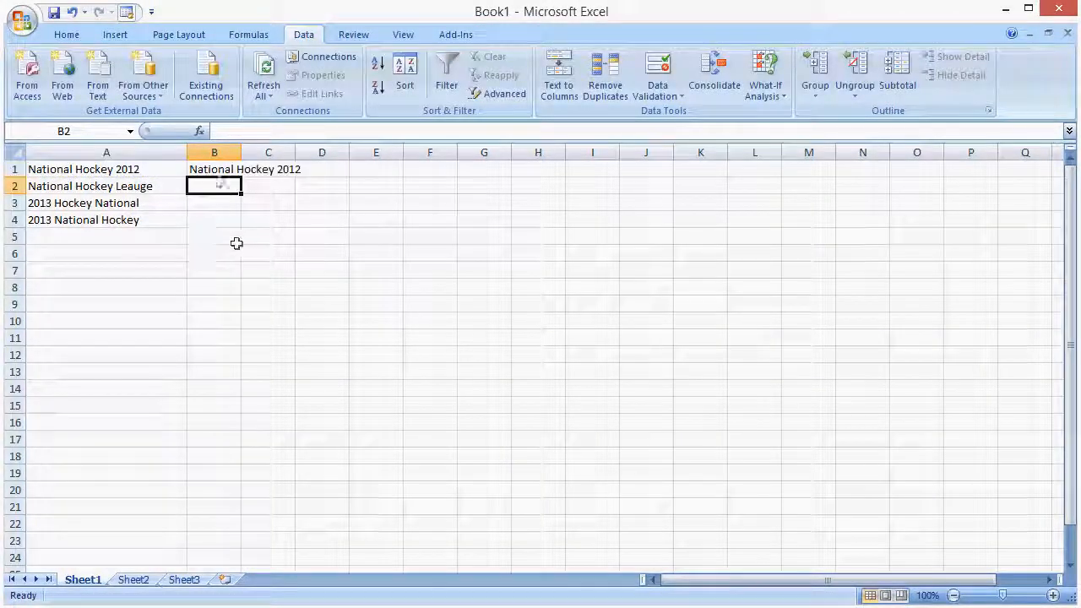
click(213, 169)
drag(241, 177, 235, 220)
click(376, 338)
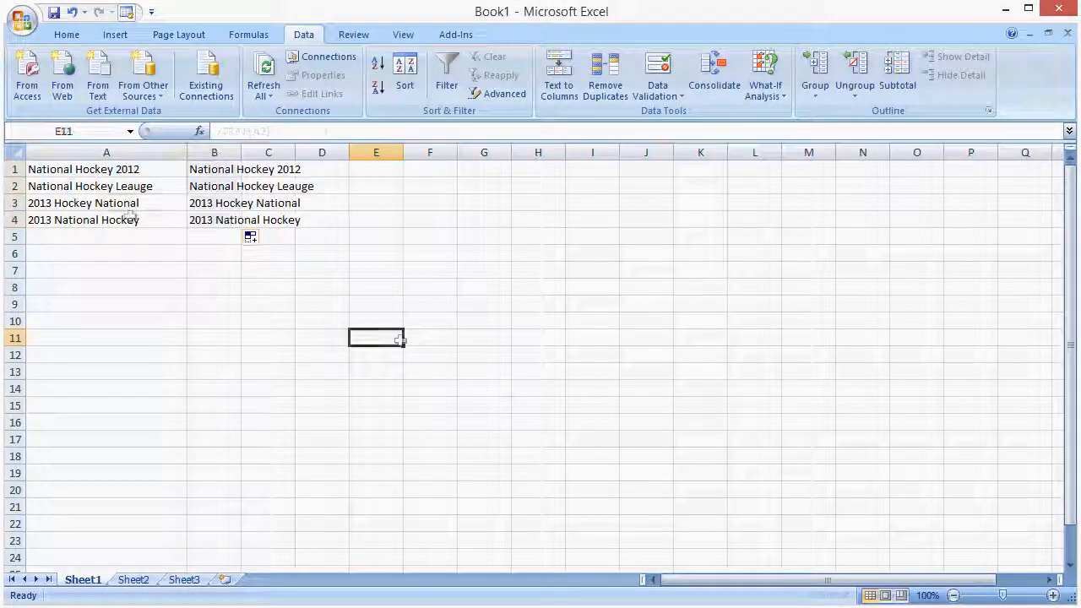
Inspect the A3 phrase for extra spaces.
click(107, 203)
click(354, 131)
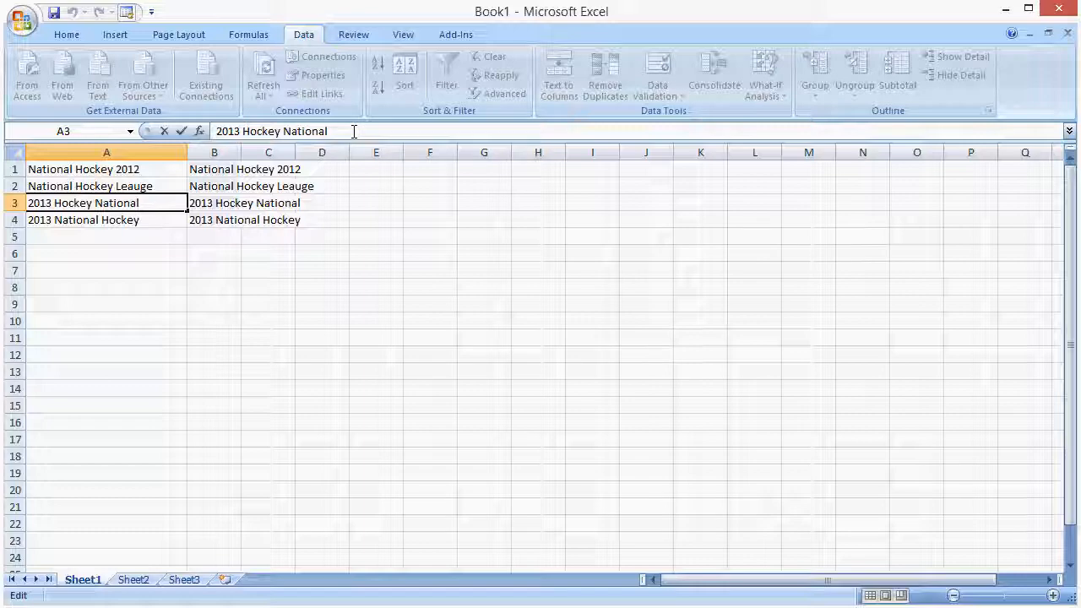
click(107, 372)
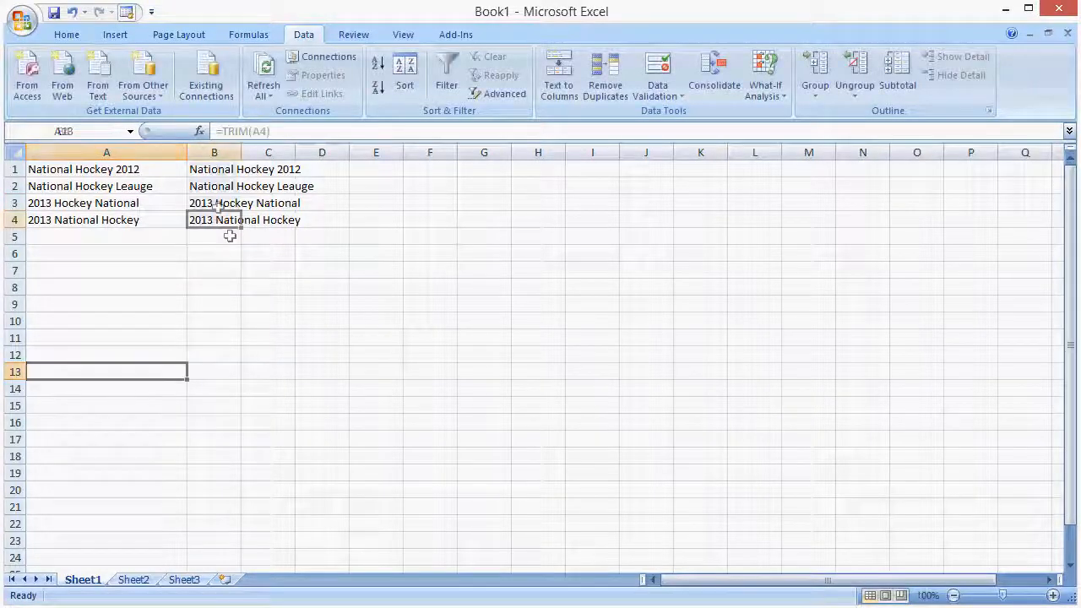
Paste the trimmed B1:B4 results as values over A1:A4.
drag(224, 220, 213, 169)
key(ctrl+c)
click(107, 169)
key(ctrl+v)
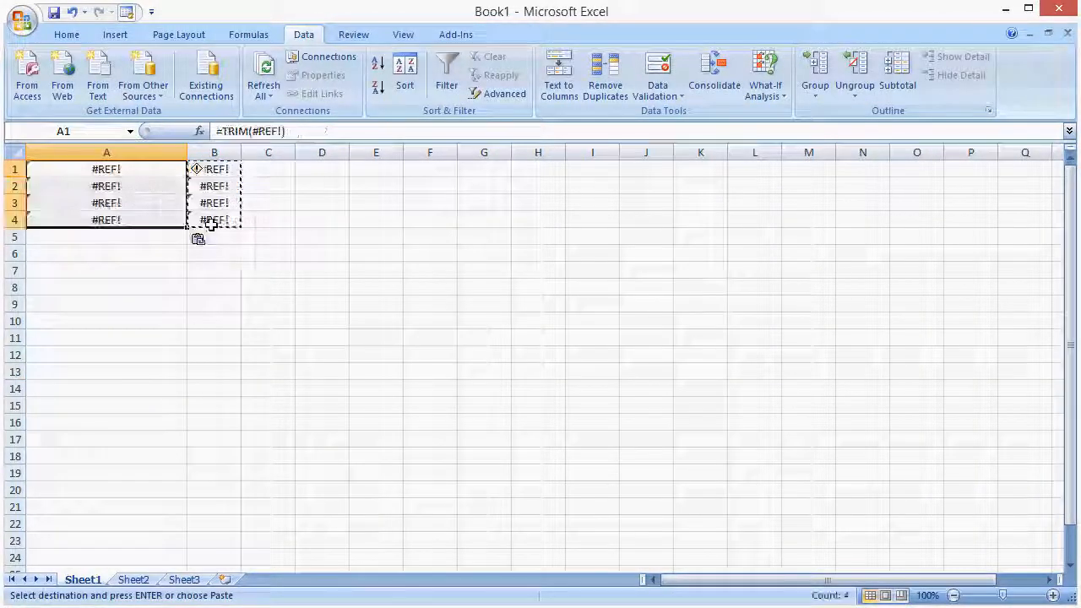
click(199, 239)
click(246, 318)
Clear the helper TRIM formulas from column B.
drag(214, 271, 213, 169)
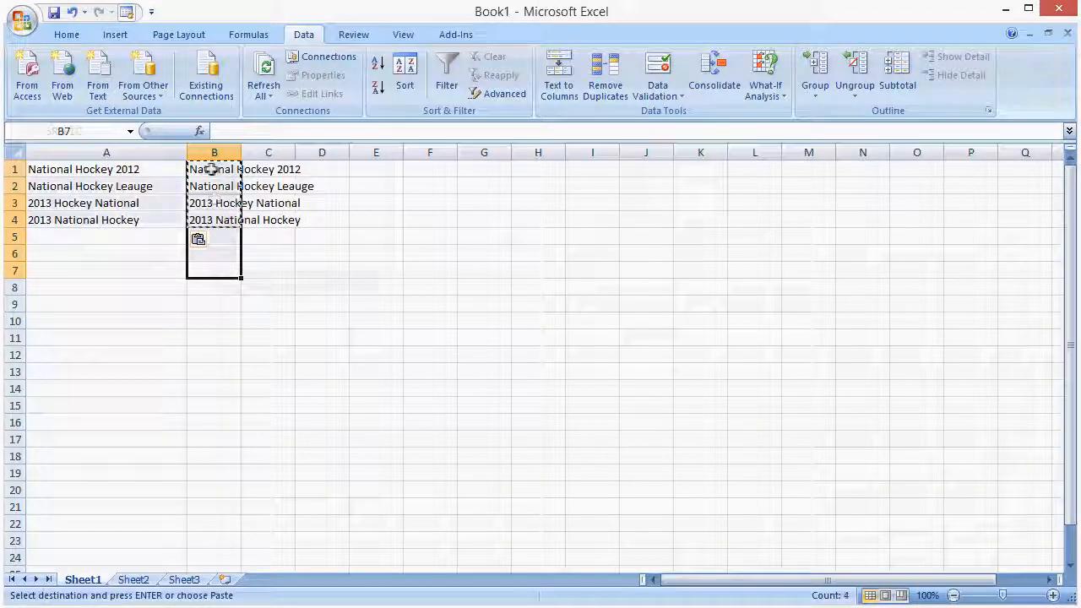
key(Delete)
click(106, 270)
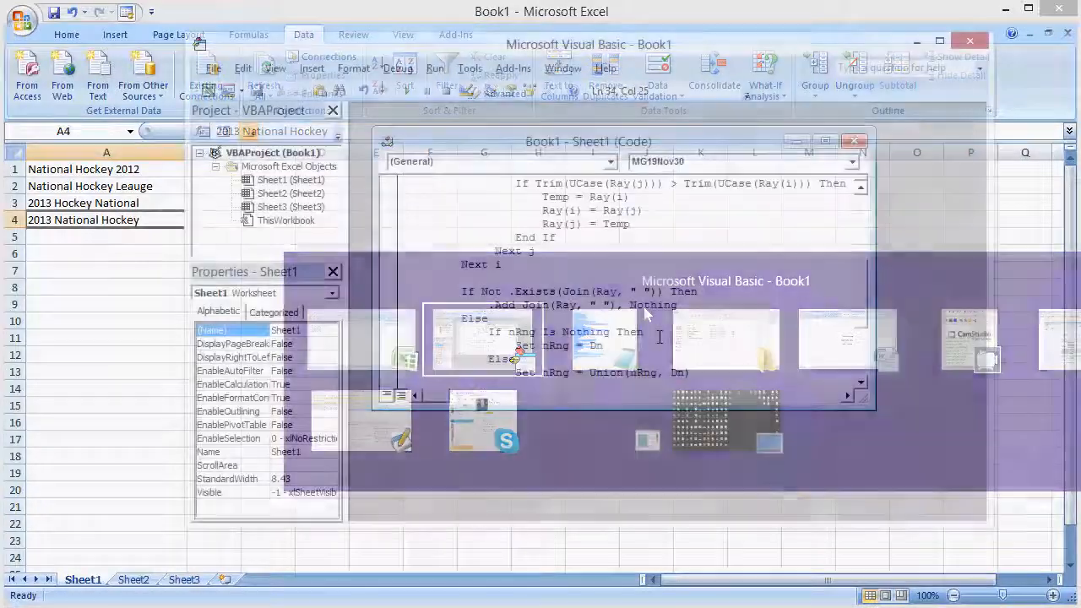
Rerun the permutation-removal macro, deleting '2013 National Hockey' and leaving three phrases in column A.
click(408, 92)
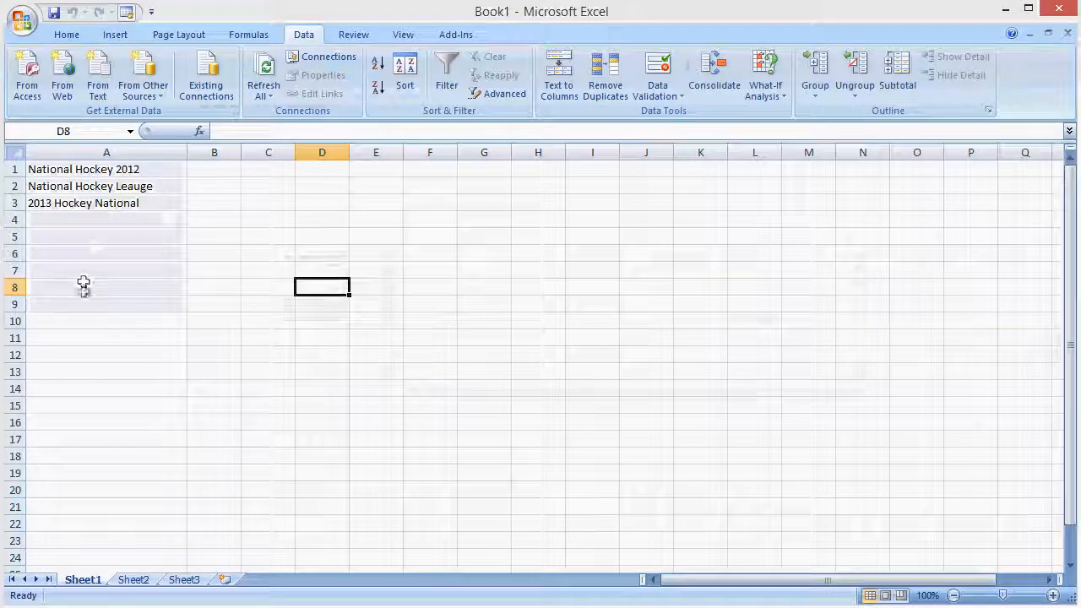
Select the three remaining phrases in A1:A3 to confirm the count, then bring up the VBA script window.
mouse_move(83, 287)
mouse_down()
mouse_move(69, 173)
mouse_move(83, 205)
mouse_up()
mouse_move(76, 302)
mouse_down()
mouse_move(76, 317)
mouse_move(73, 177)
mouse_up()
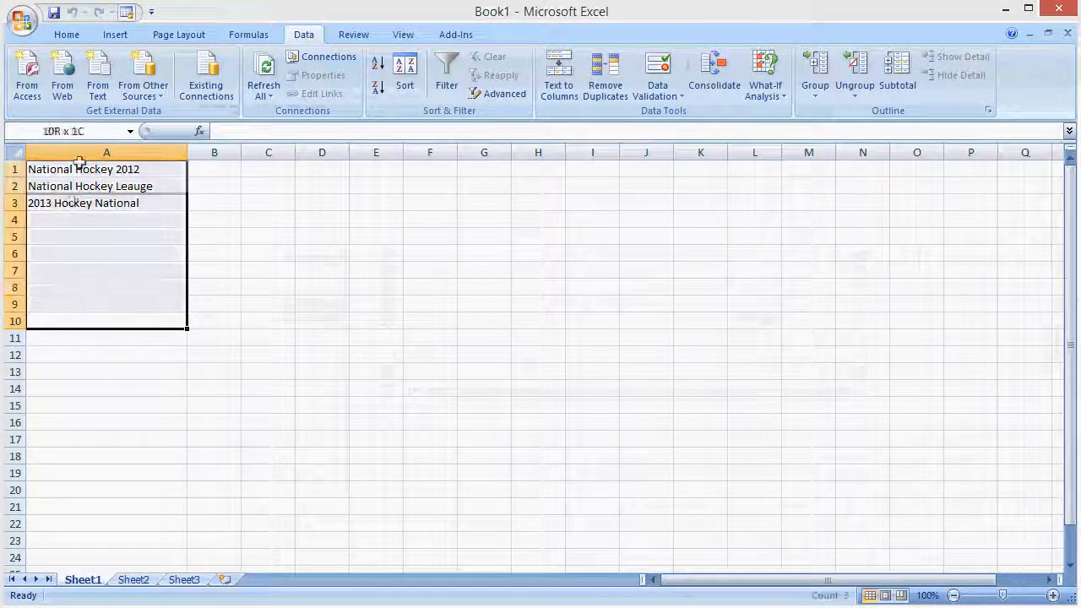
drag(68, 287, 72, 165)
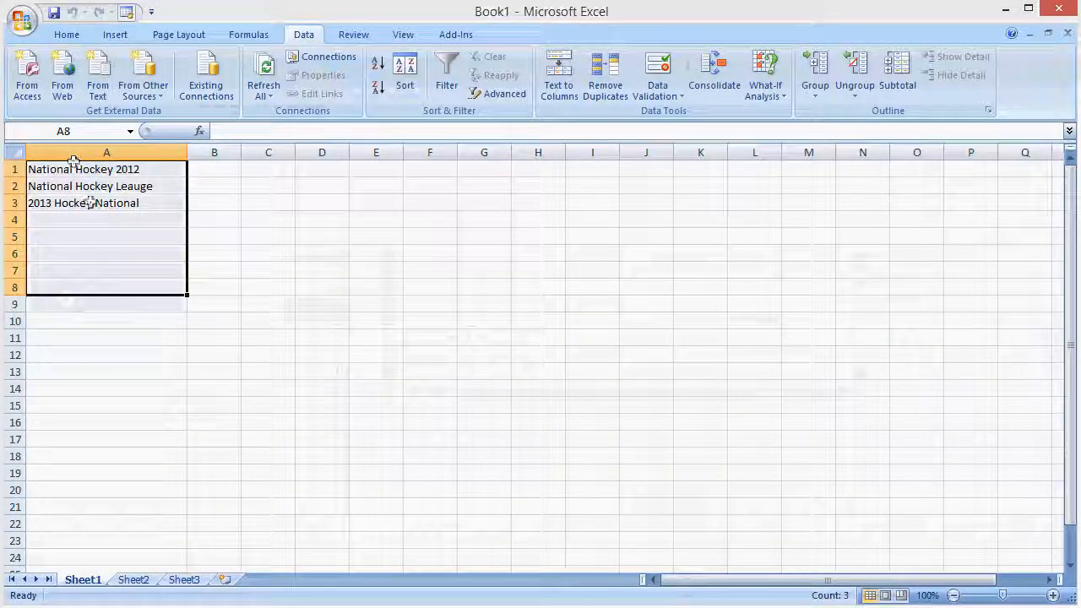
drag(76, 202, 85, 169)
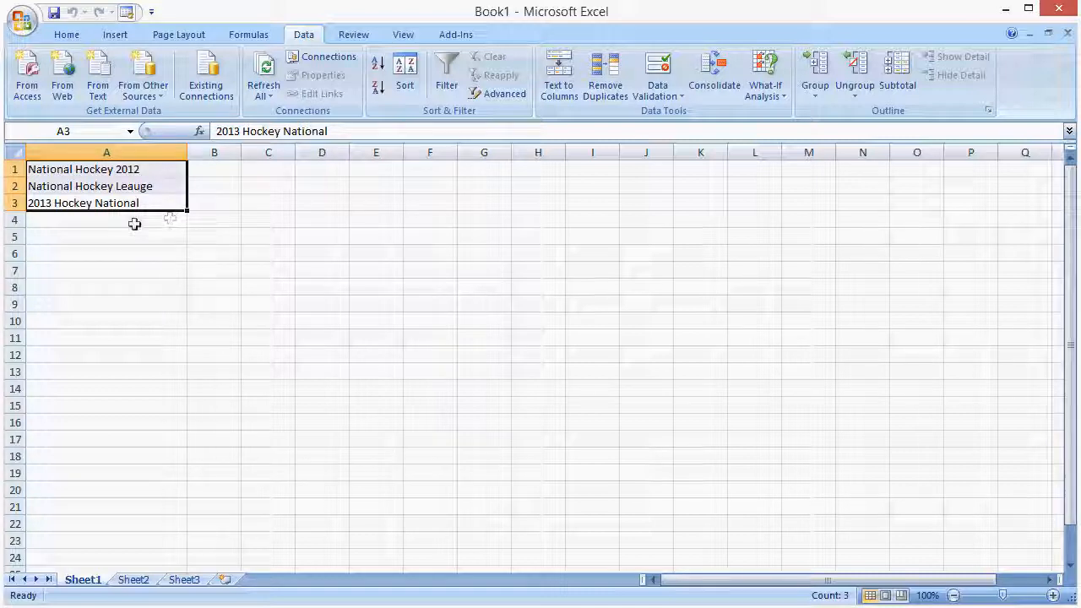
click(558, 80)
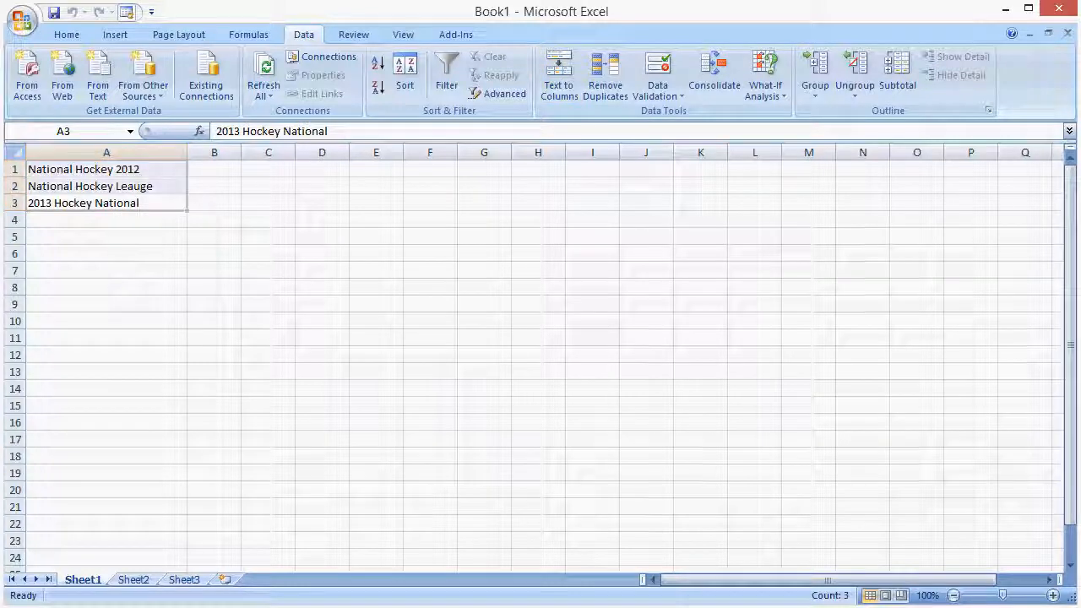